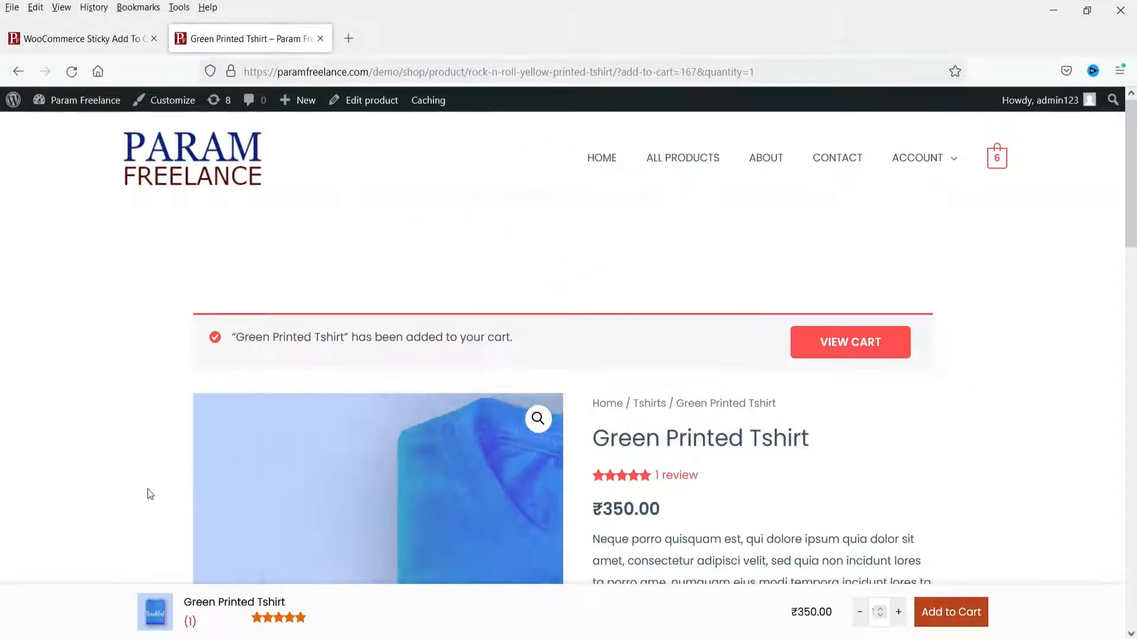
Examine the sticky add-to-cart bar on the Green Printed Tshirt page, from the cart notice down to the related products.
{"action": "scroll", "coordinate": [150, 495], "scroll_direction": "down", "scroll_amount": 4}
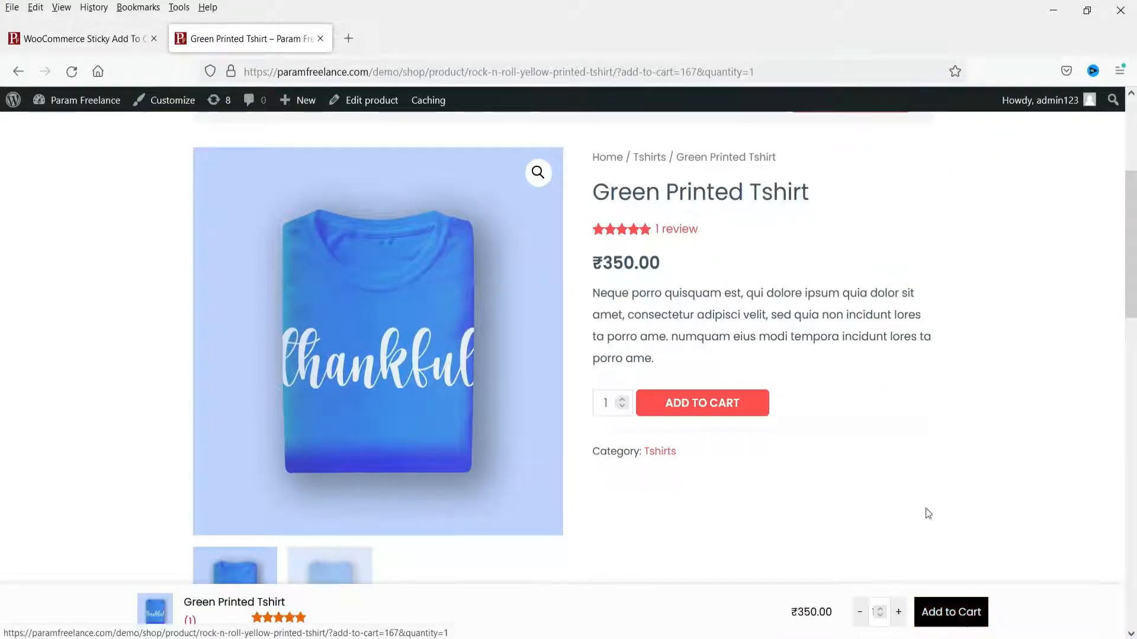
{"action": "scroll", "coordinate": [861, 387], "scroll_direction": "down", "scroll_amount": 5}
{"action": "scroll", "coordinate": [860, 386], "scroll_direction": "up", "scroll_amount": 5}
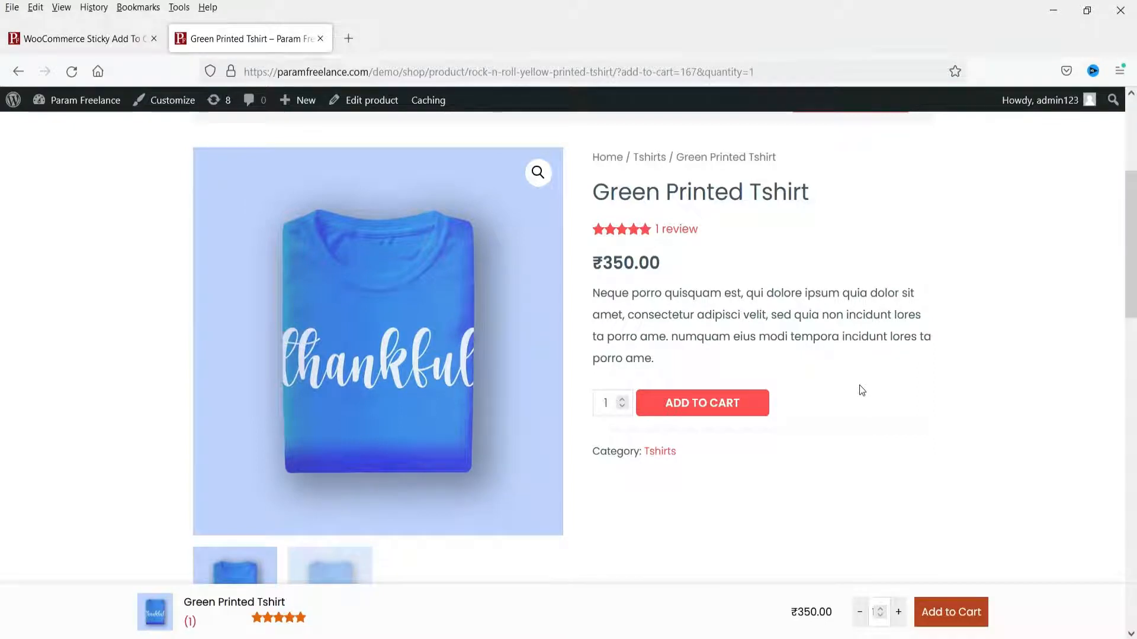
{"action": "scroll", "coordinate": [870, 343], "scroll_direction": "up", "scroll_amount": 5}
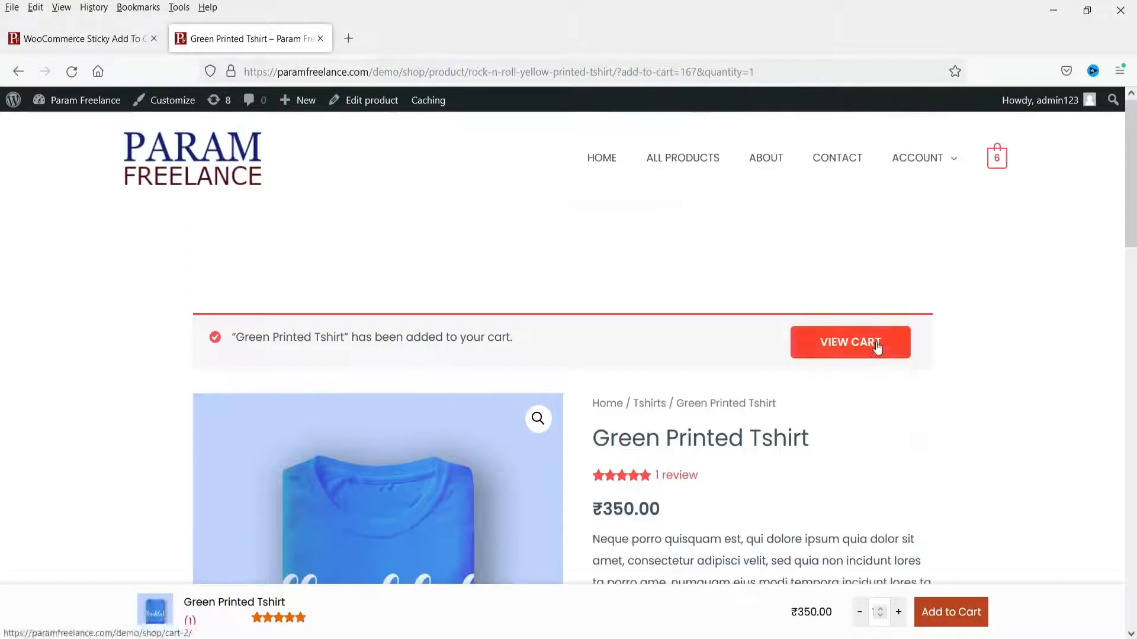
{"action": "scroll", "coordinate": [799, 249], "scroll_direction": "down", "scroll_amount": 8}
{"action": "scroll", "coordinate": [798, 244], "scroll_direction": "down", "scroll_amount": 3}
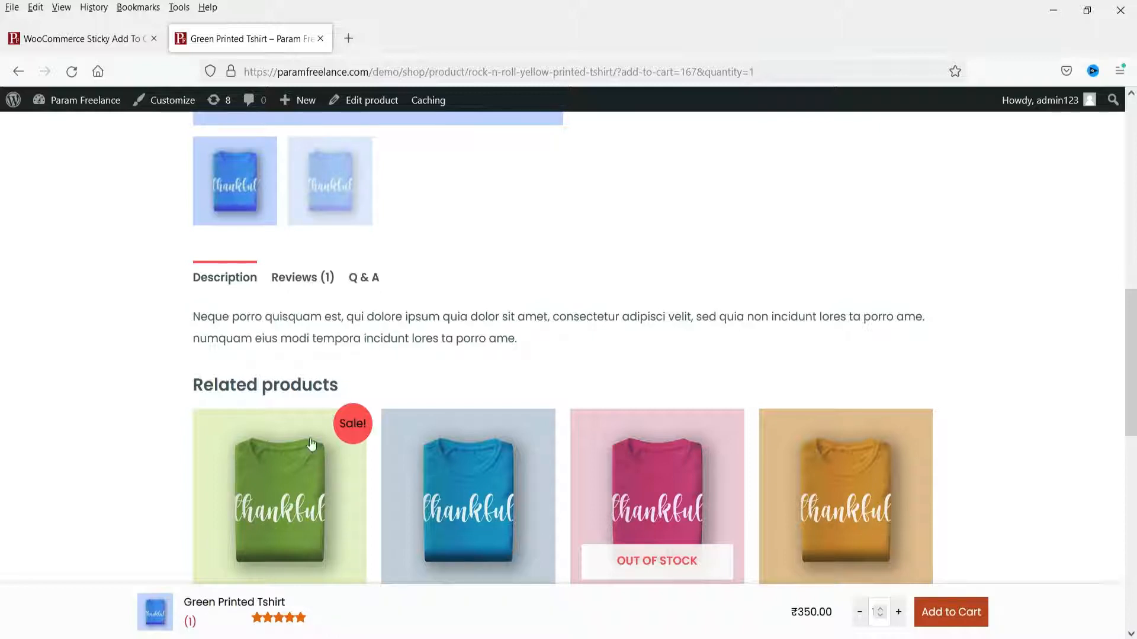
{"action": "scroll", "coordinate": [854, 357], "scroll_direction": "up", "scroll_amount": 4}
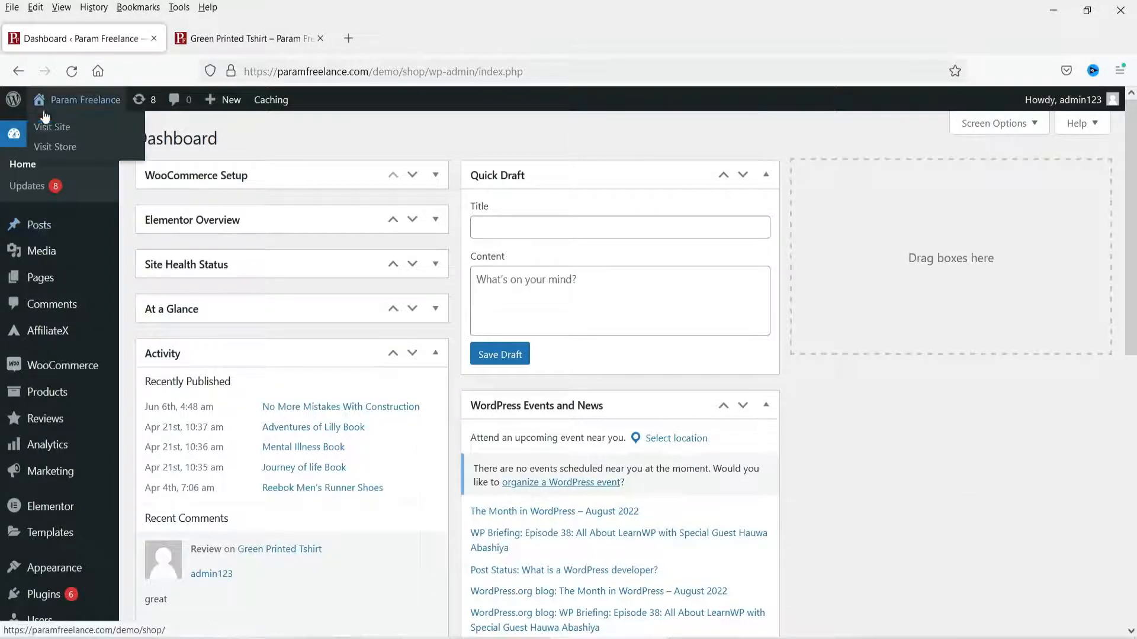
Search for new plugins in the WordPress admin with the keyword "sticky add to cart".
{"action": "mouse_move", "coordinate": [32, 599]}
{"action": "left_click", "coordinate": [148, 570]}
{"action": "left_click", "coordinate": [964, 190]}
{"action": "type", "text": "sticky add"}
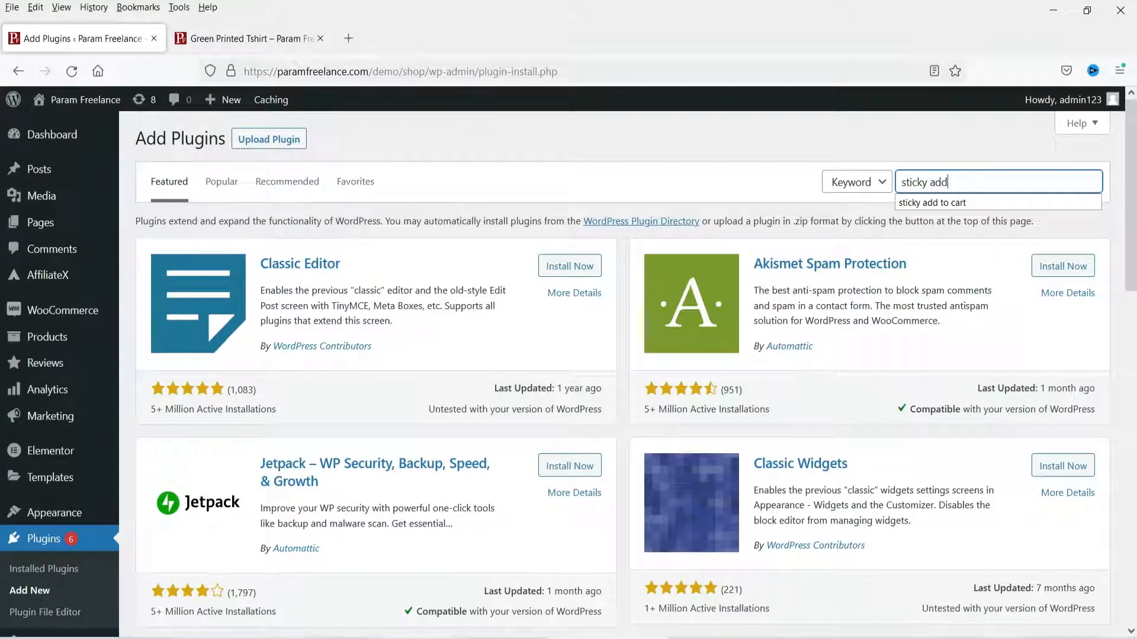
{"action": "type", "text": " to cart"}
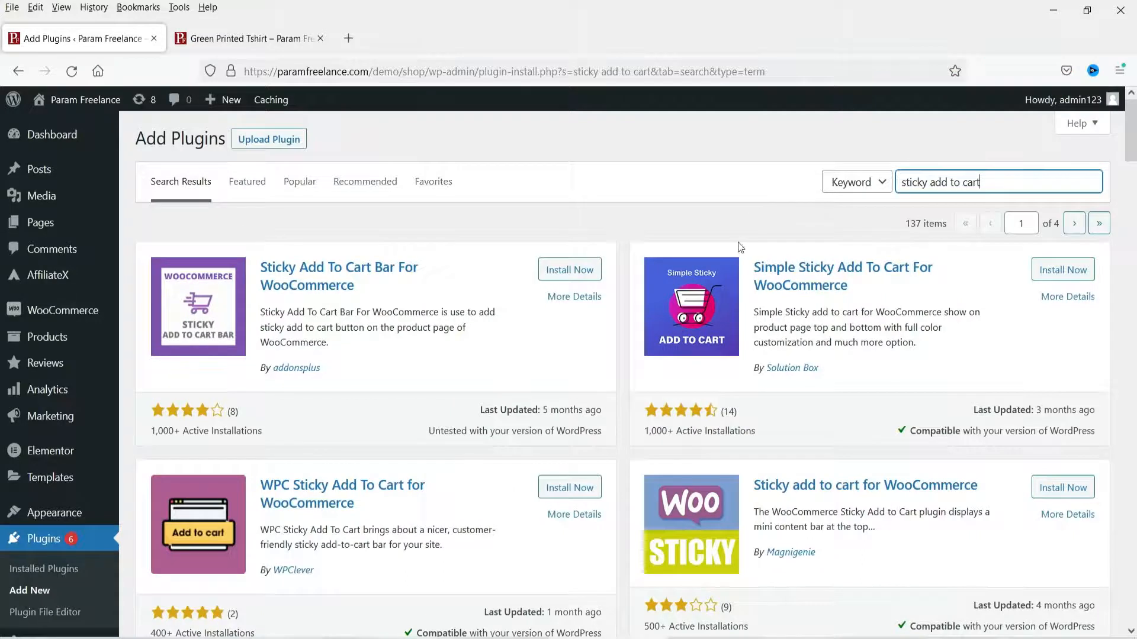
Install and activate the WPC Sticky Add To Cart for WooCommerce plugin and open its settings page.
{"action": "scroll", "coordinate": [500, 314], "scroll_direction": "down", "scroll_amount": 4}
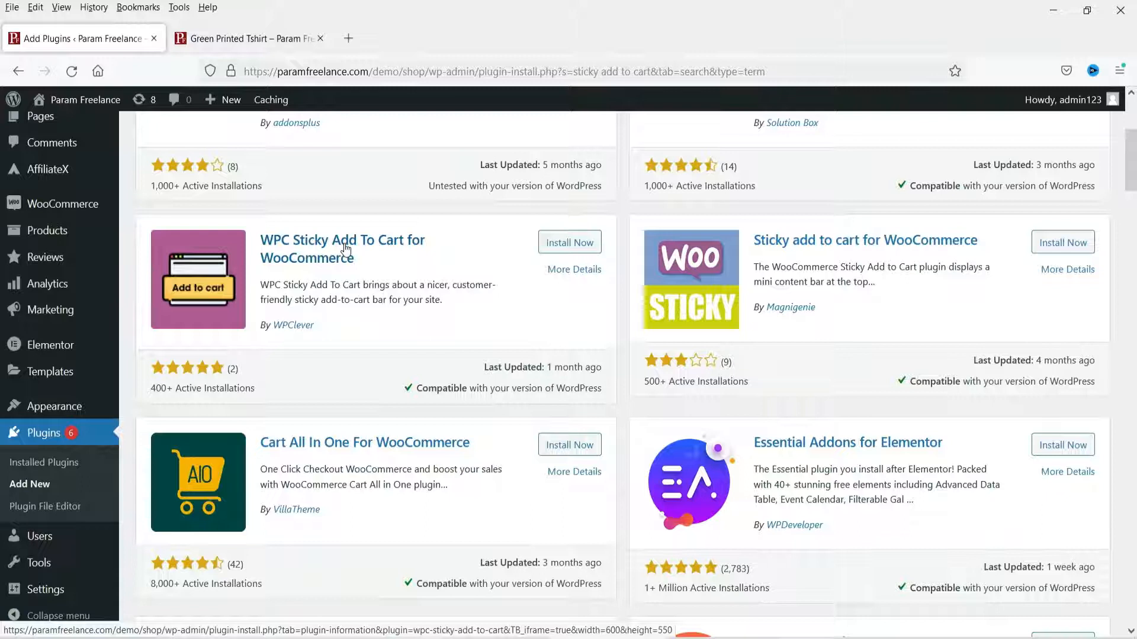
{"action": "left_click", "coordinate": [558, 243]}
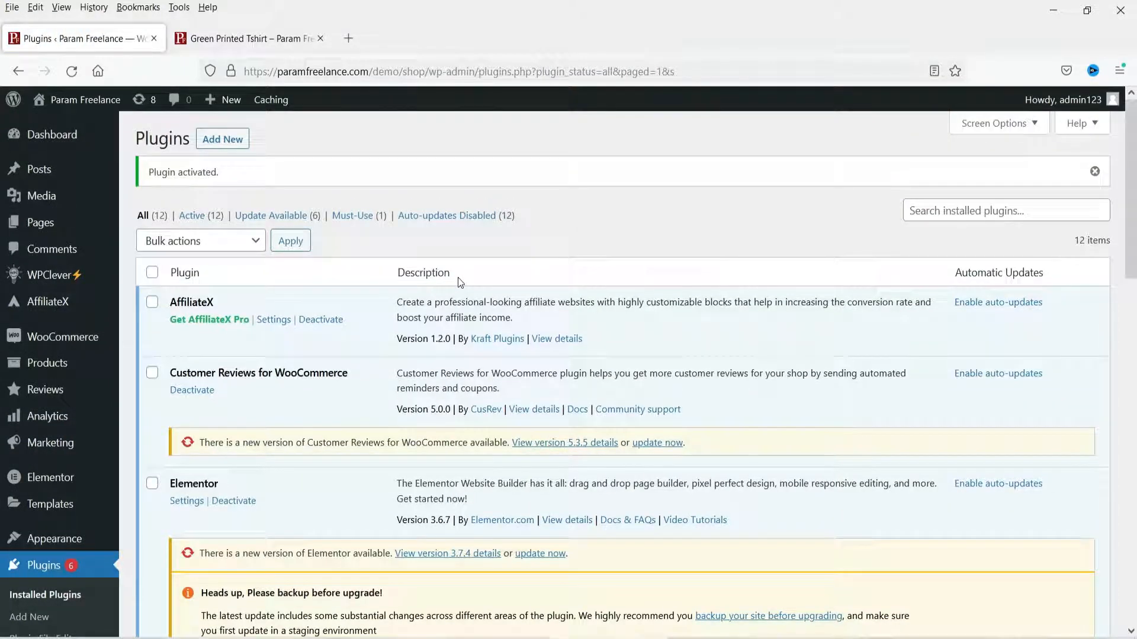
{"action": "mouse_move", "coordinate": [49, 277]}
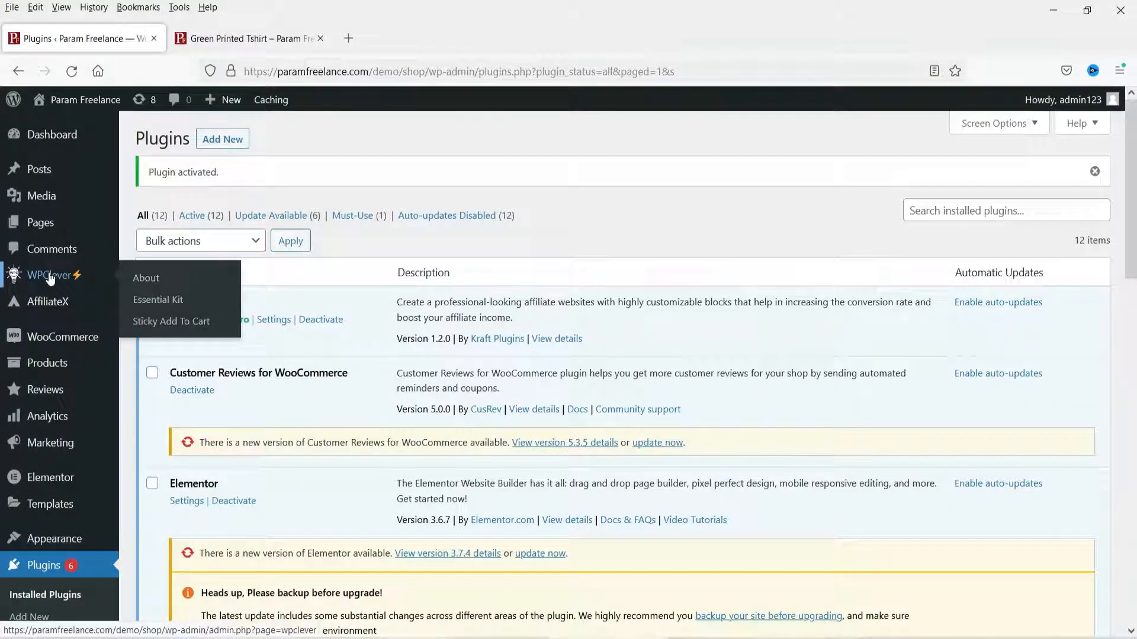
{"action": "left_click", "coordinate": [172, 323]}
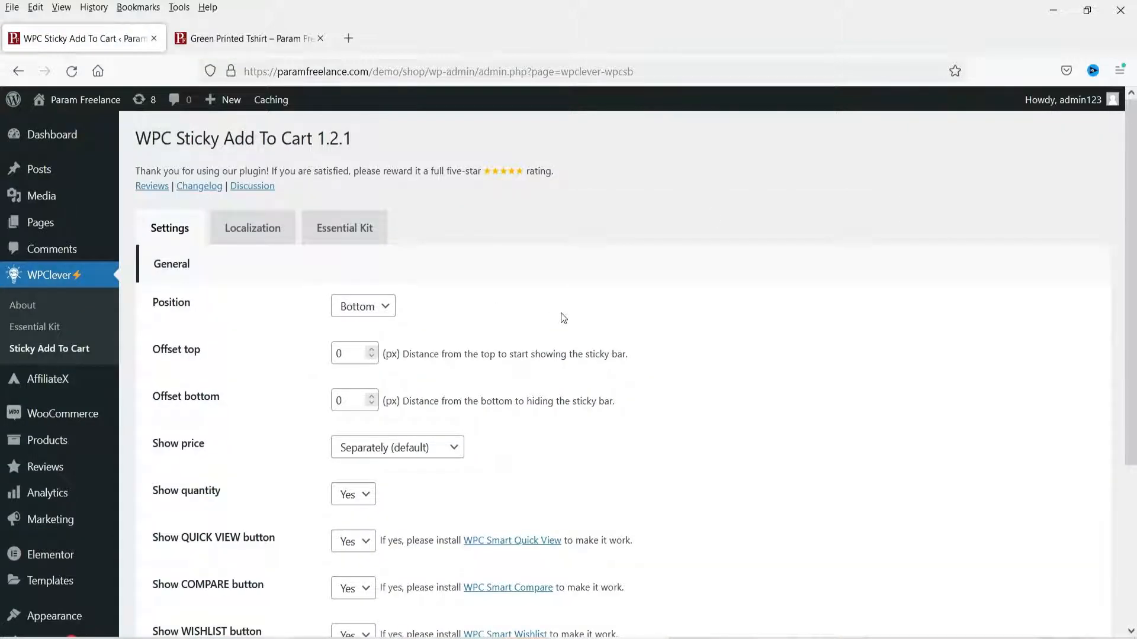
Look over the already open Green Printed Tshirt product page without reloading it.
{"action": "left_click", "coordinate": [194, 41]}
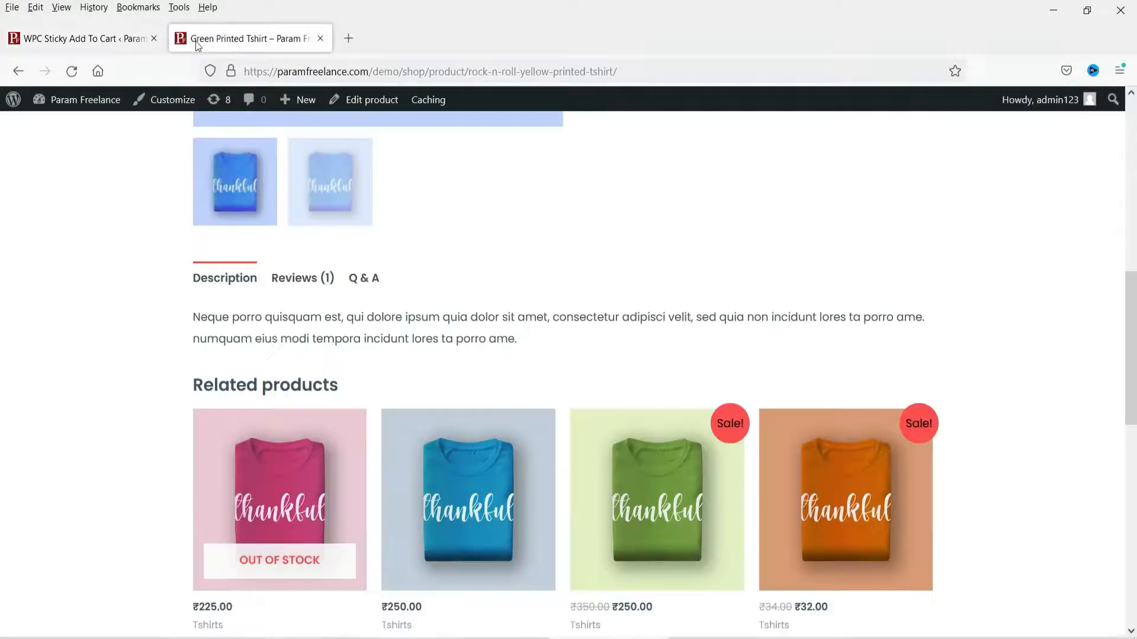
{"action": "scroll", "coordinate": [770, 213], "scroll_direction": "up", "scroll_amount": 4}
{"action": "scroll", "coordinate": [724, 218], "scroll_direction": "up", "scroll_amount": 5}
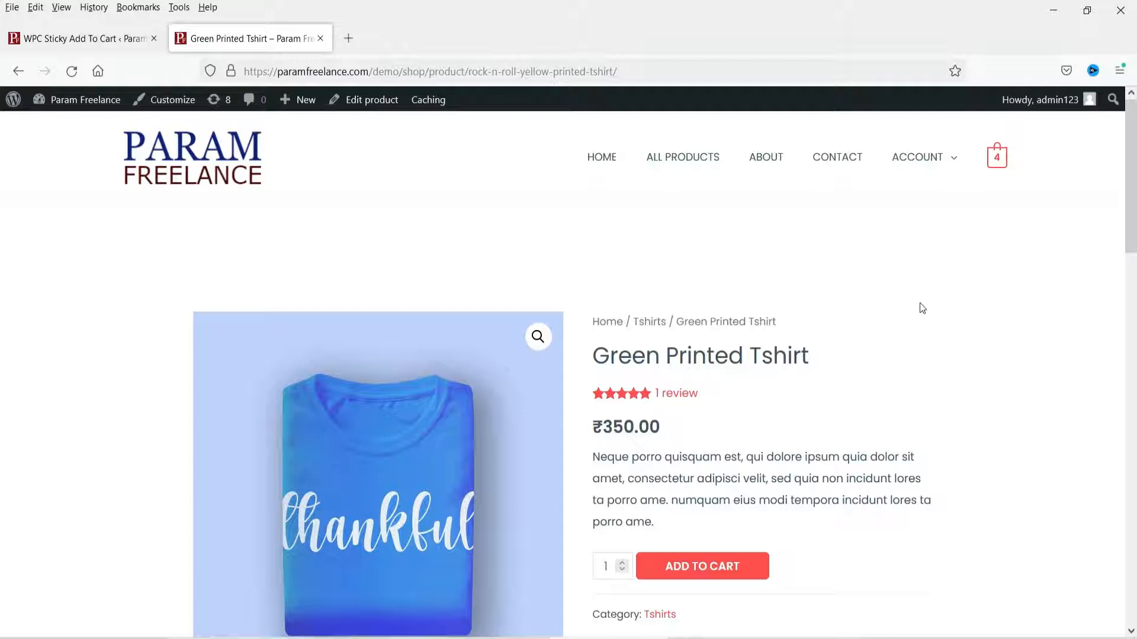
{"action": "scroll", "coordinate": [750, 392], "scroll_direction": "down", "scroll_amount": 7}
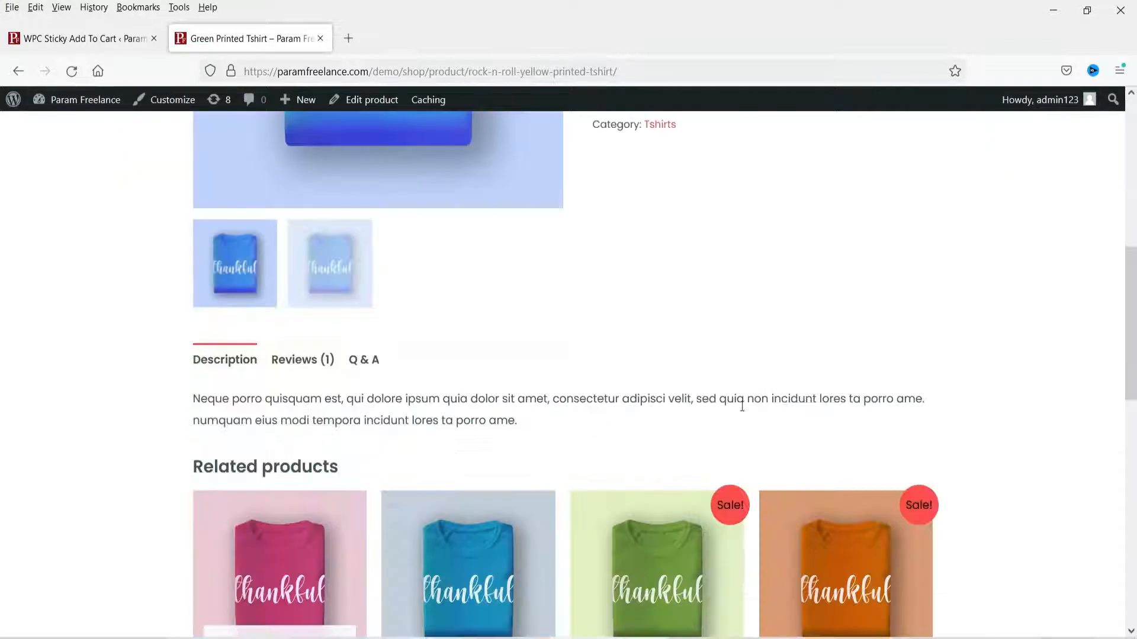
{"action": "scroll", "coordinate": [751, 392], "scroll_direction": "up", "scroll_amount": 7}
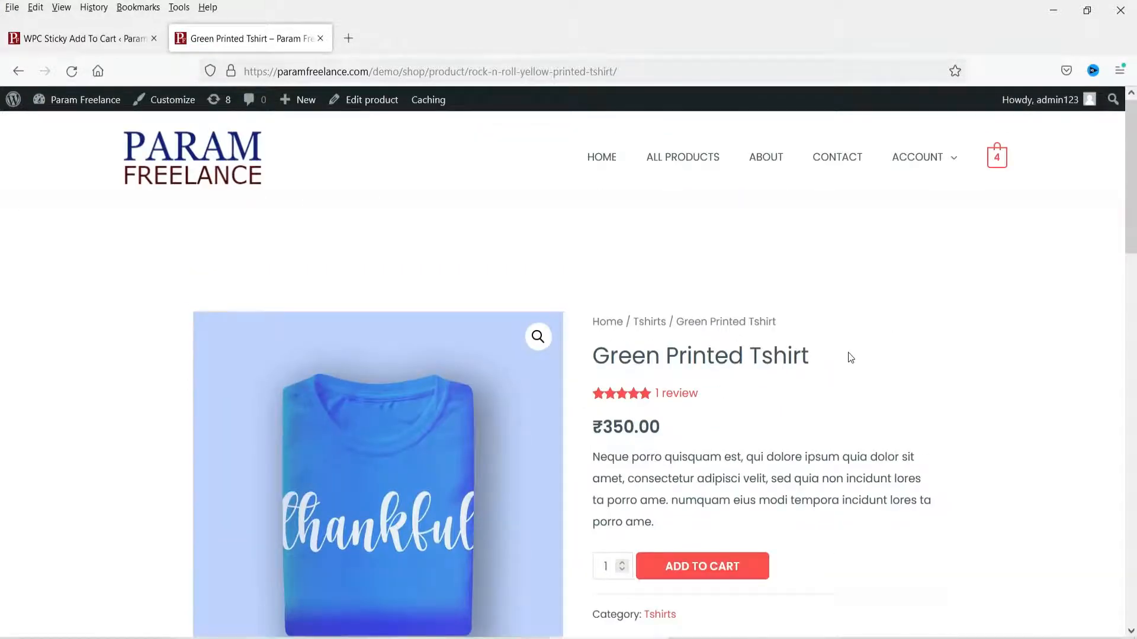
Reload the Green Printed Tshirt page and examine the sticky add-to-cart bar along the whole page down to the footer.
{"action": "left_click", "coordinate": [70, 72]}
{"action": "scroll", "coordinate": [894, 296], "scroll_direction": "down", "scroll_amount": 4}
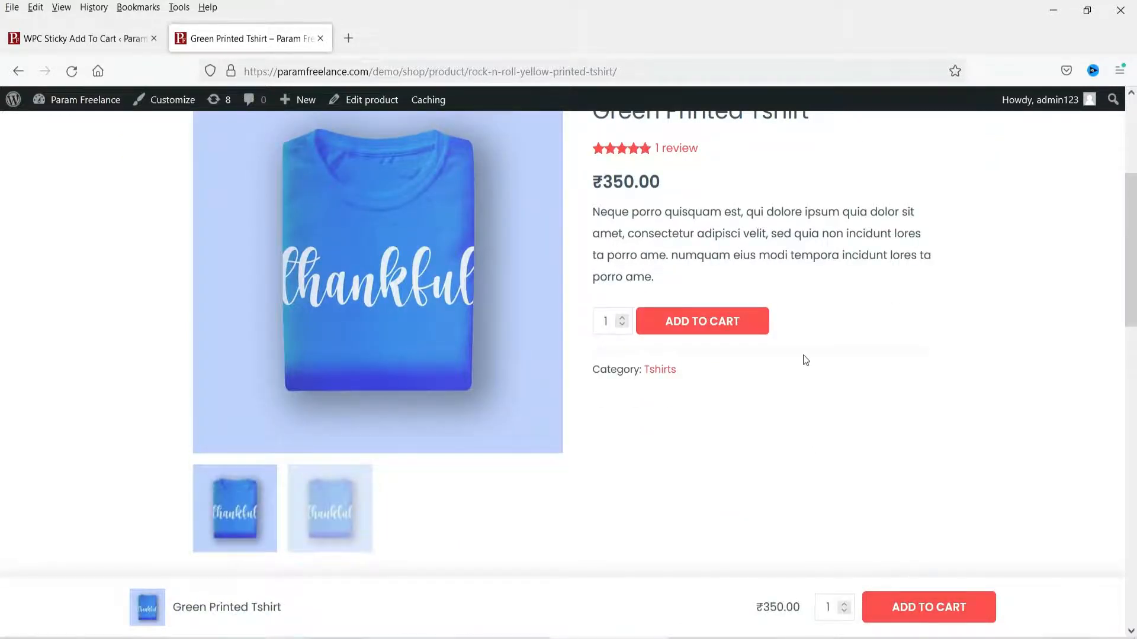
{"action": "scroll", "coordinate": [805, 358], "scroll_direction": "down", "scroll_amount": 3}
{"action": "scroll", "coordinate": [809, 363], "scroll_direction": "down", "scroll_amount": 8}
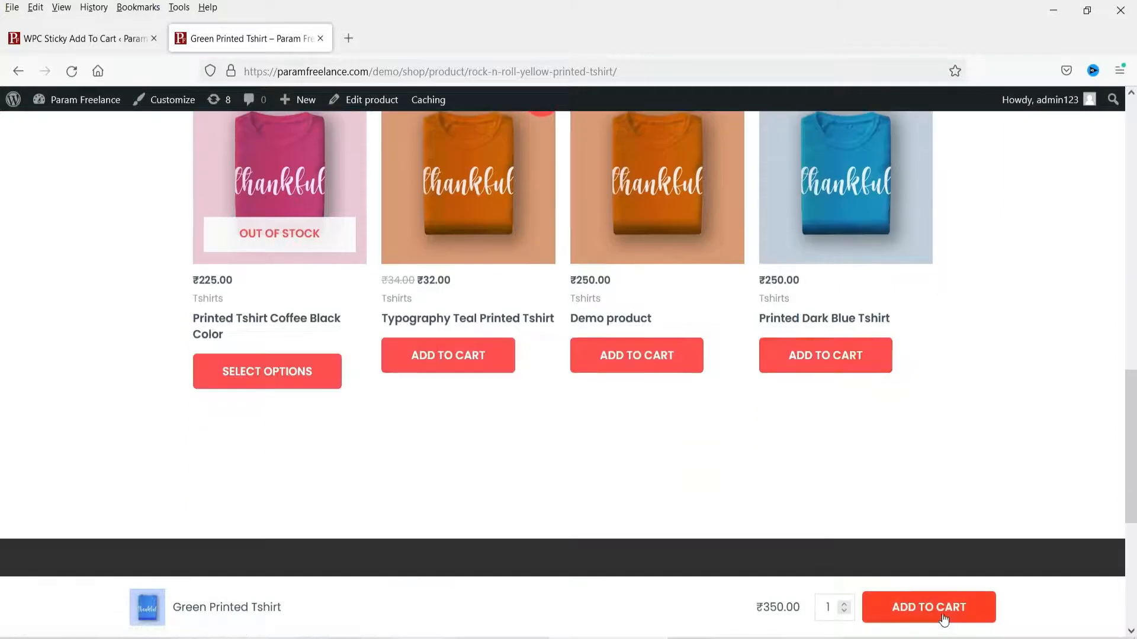
{"action": "scroll", "coordinate": [670, 414], "scroll_direction": "down", "scroll_amount": 6}
{"action": "scroll", "coordinate": [670, 411], "scroll_direction": "up", "scroll_amount": 13}
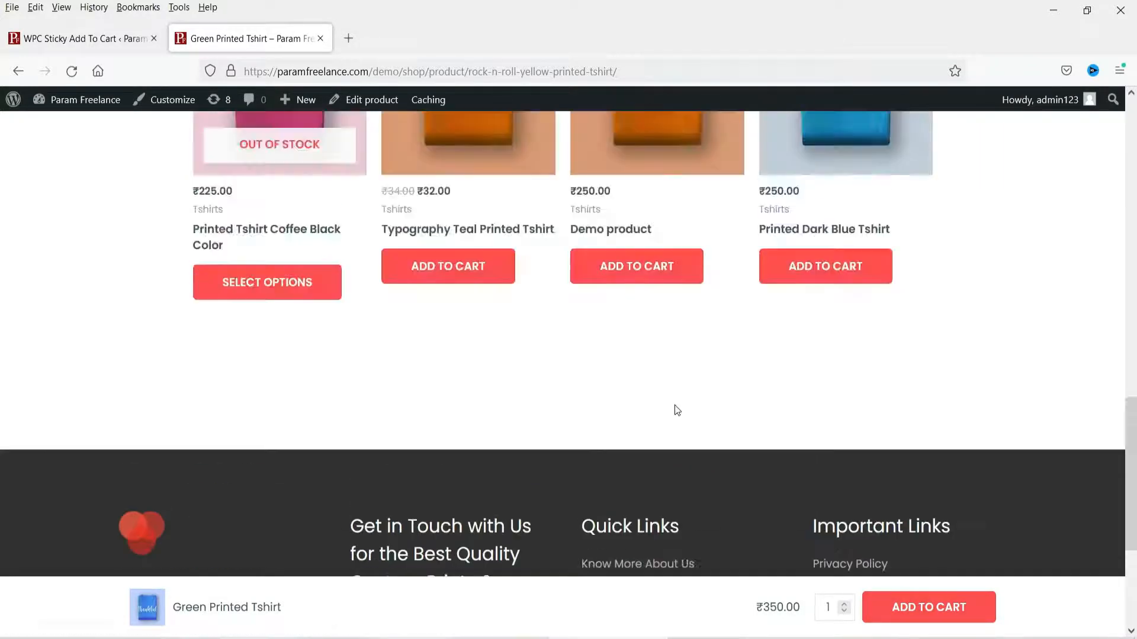
{"action": "scroll", "coordinate": [669, 410], "scroll_direction": "up", "scroll_amount": 5}
{"action": "scroll", "coordinate": [665, 411], "scroll_direction": "down", "scroll_amount": 2}
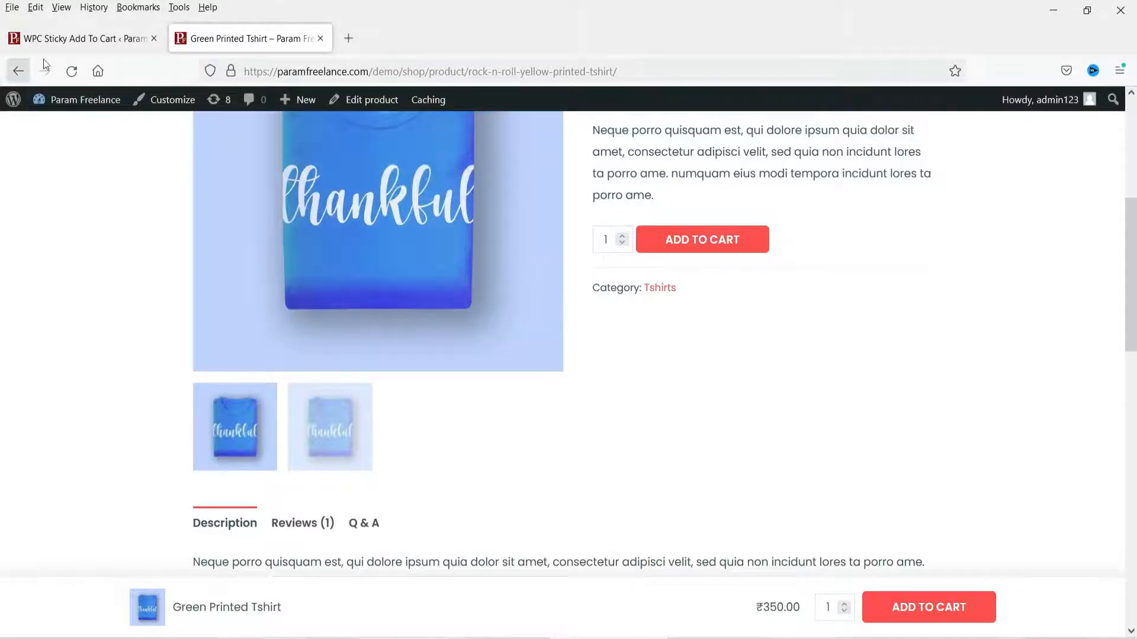
Set the sticky bar's Position to Top in the WPC Sticky Add To Cart settings.
{"action": "left_click", "coordinate": [57, 39]}
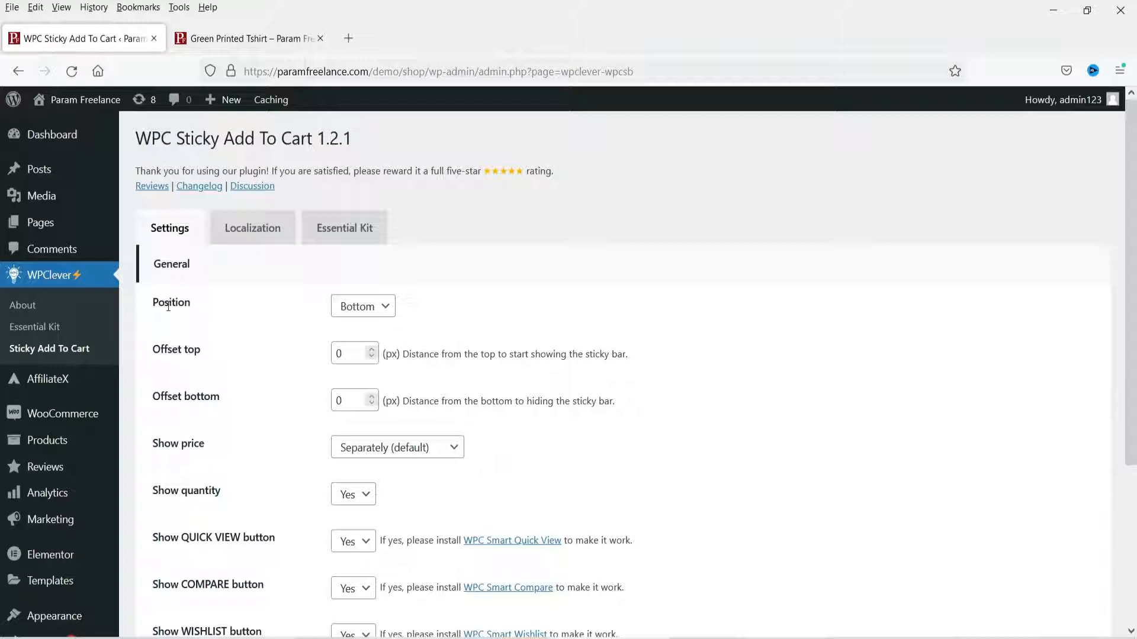
{"action": "left_click", "coordinate": [360, 307]}
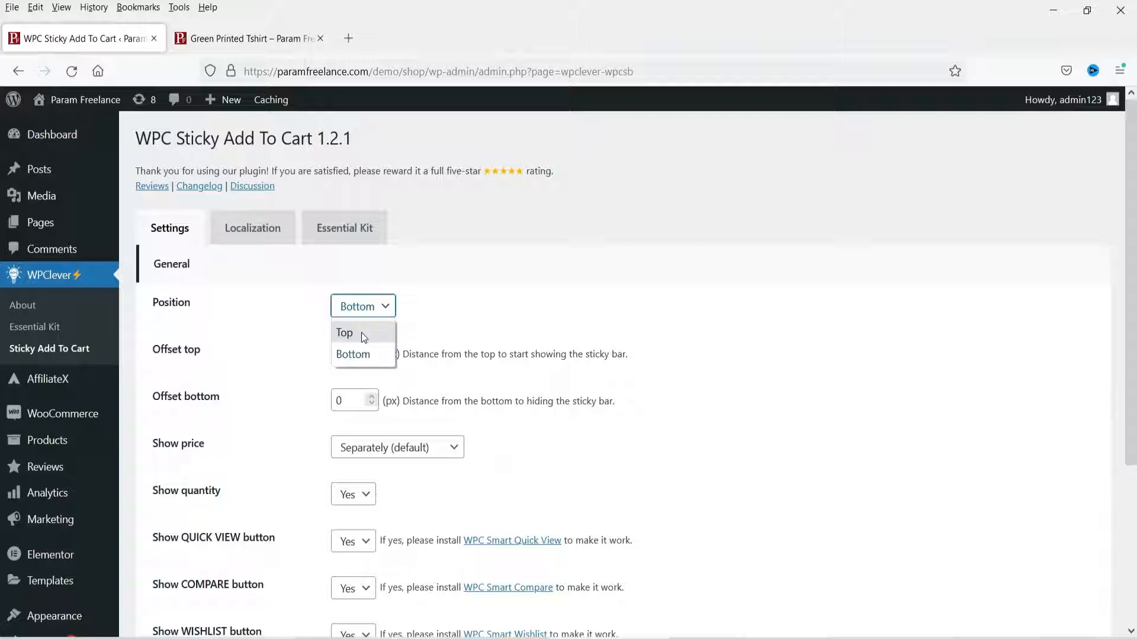
{"action": "left_click", "coordinate": [363, 335]}
{"action": "scroll", "coordinate": [528, 322], "scroll_direction": "down", "scroll_amount": 1}
{"action": "scroll", "coordinate": [529, 323], "scroll_direction": "down", "scroll_amount": 2}
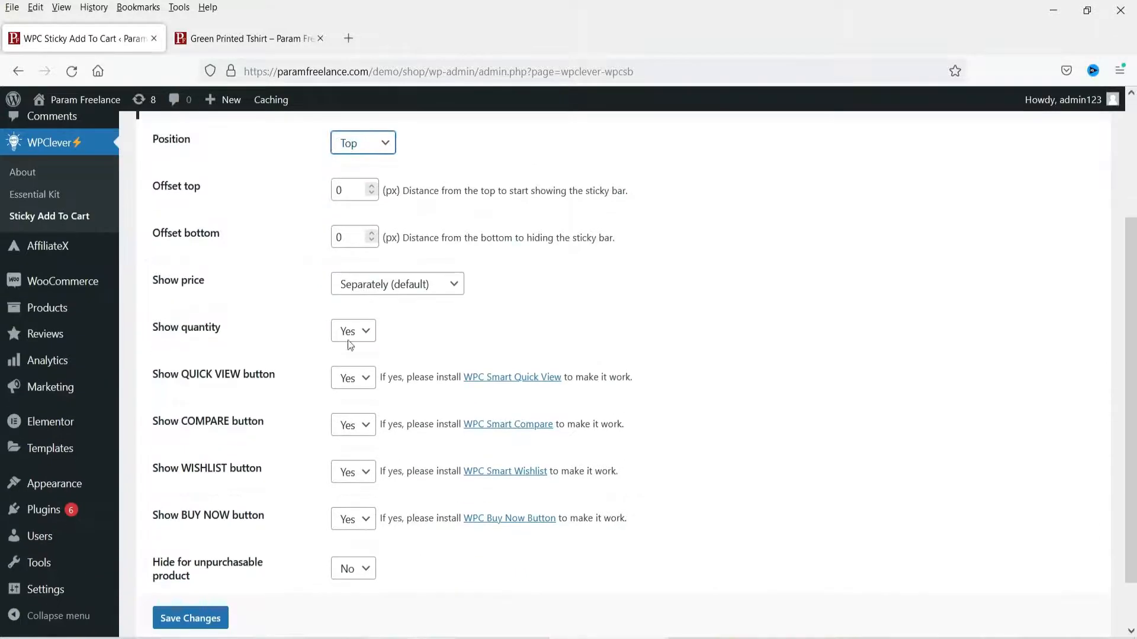
Compare the sticky bar on the product page with the plugin's position, offset and display settings.
{"action": "left_click", "coordinate": [249, 36]}
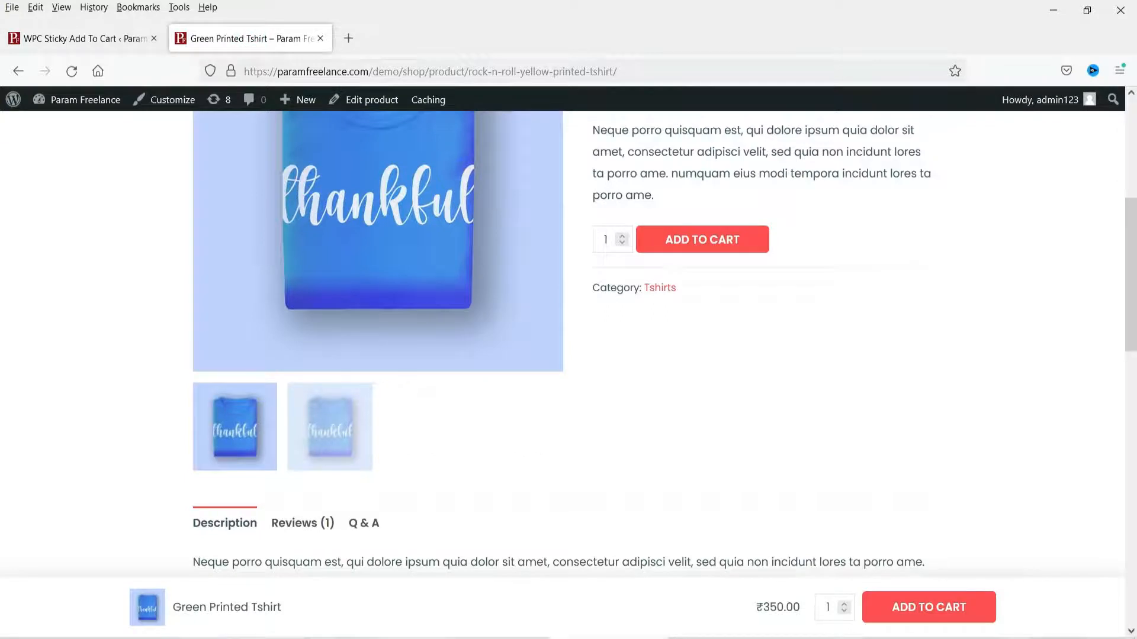
{"action": "scroll", "coordinate": [556, 600], "scroll_direction": "down", "scroll_amount": 8}
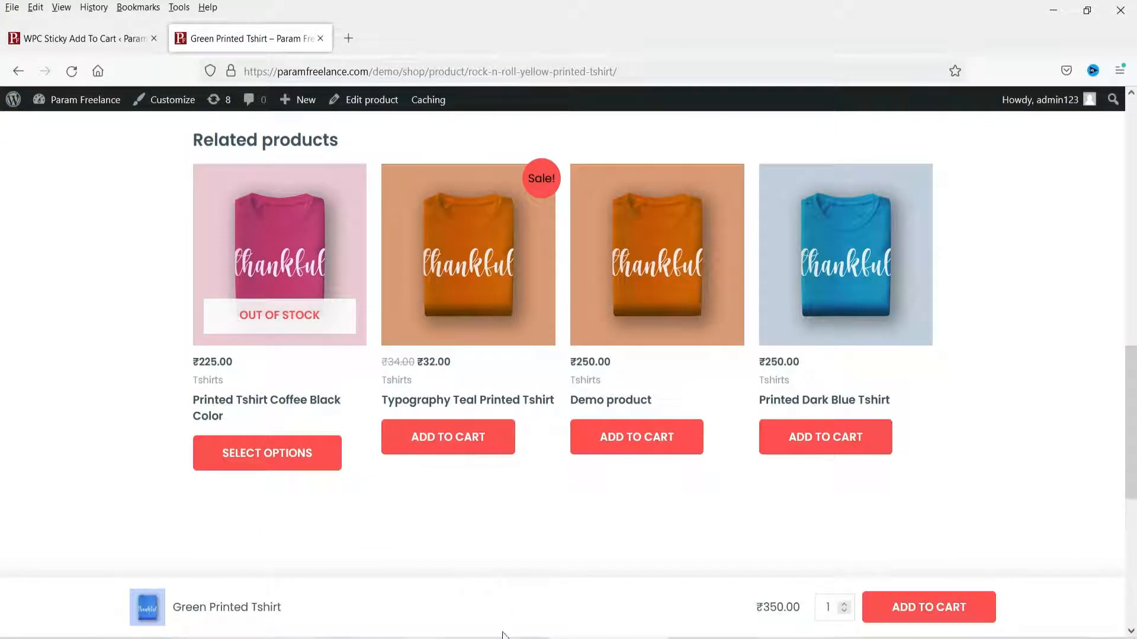
{"action": "left_click", "coordinate": [82, 39]}
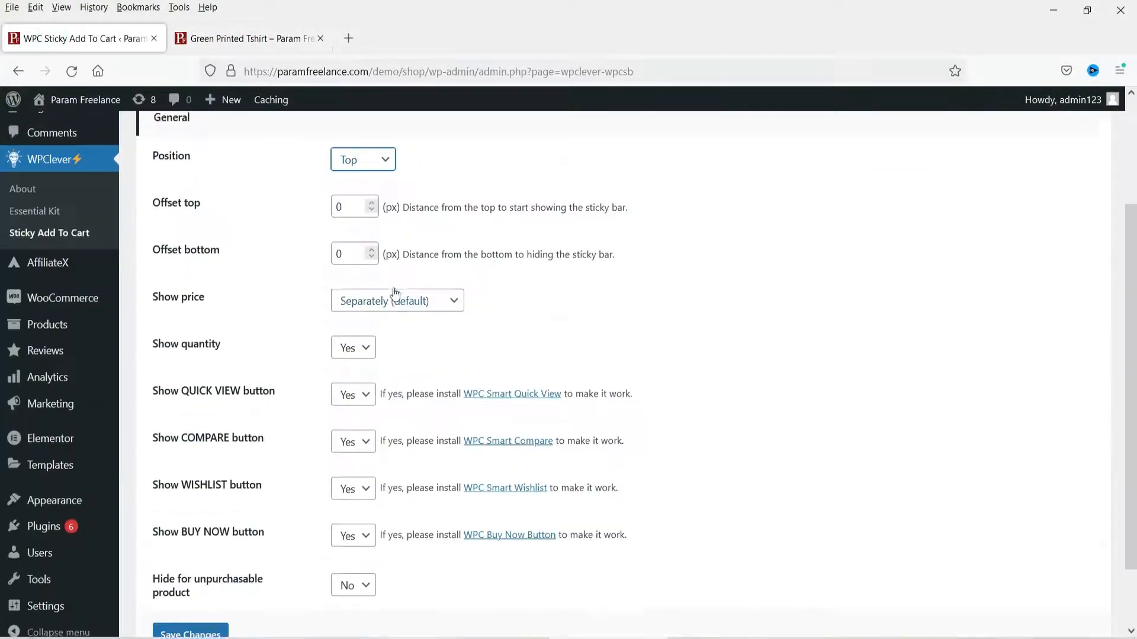
{"action": "scroll", "coordinate": [367, 384], "scroll_direction": "up", "scroll_amount": 3}
{"action": "scroll", "coordinate": [508, 352], "scroll_direction": "down", "scroll_amount": 3}
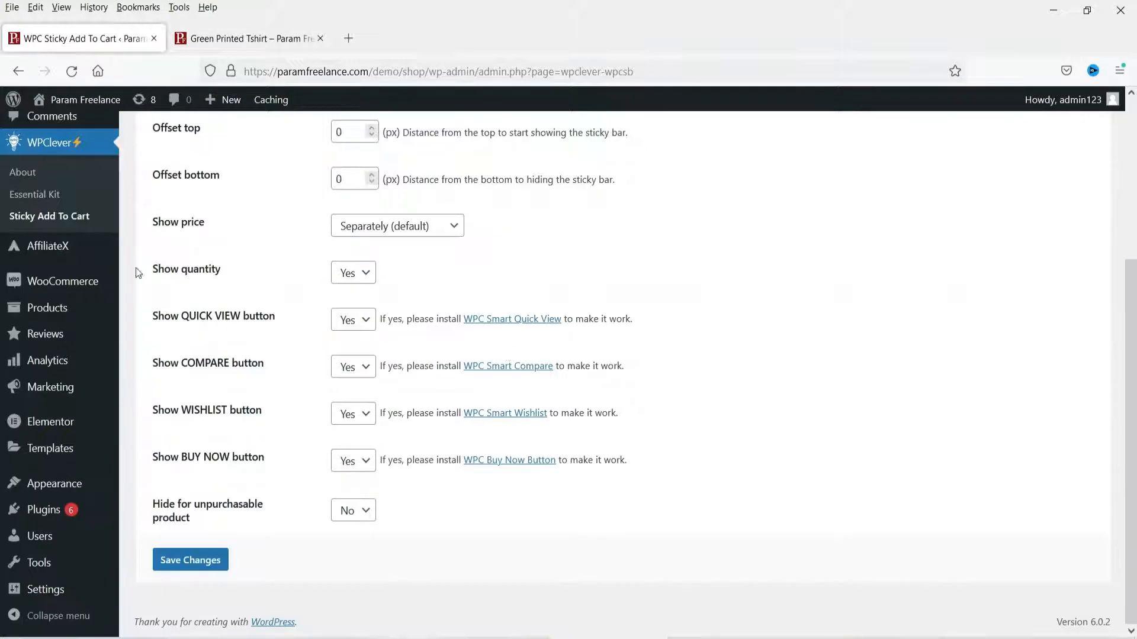
{"action": "left_click", "coordinate": [247, 38]}
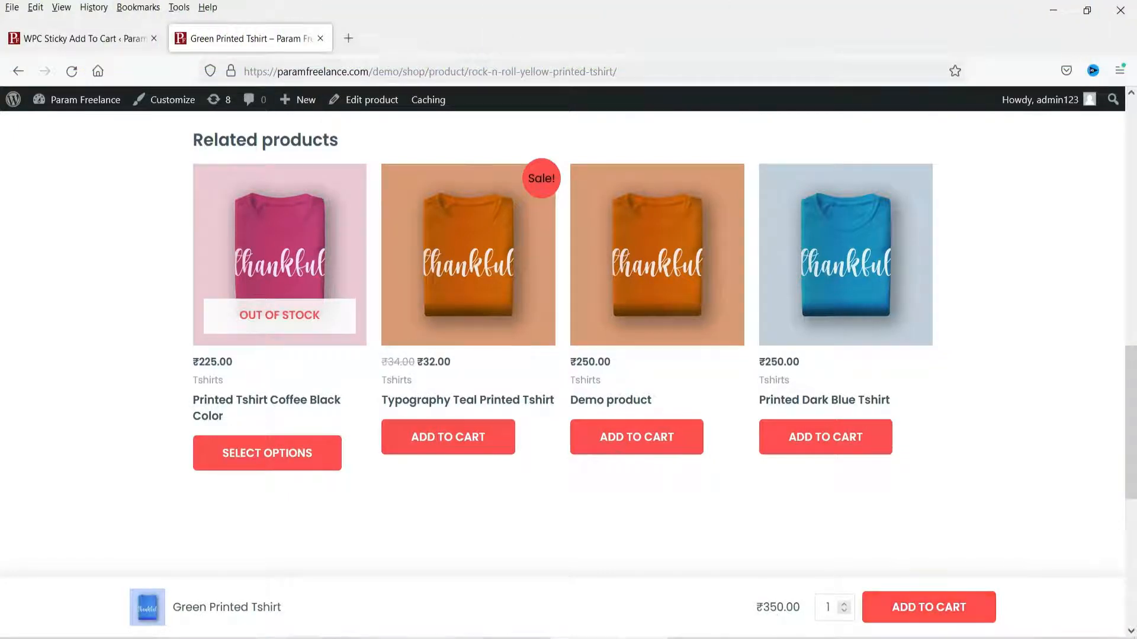
Review the Show price options without changing them, and check the price and quantity in the product page's sticky bar.
{"action": "left_click", "coordinate": [105, 38]}
{"action": "left_click", "coordinate": [406, 233]}
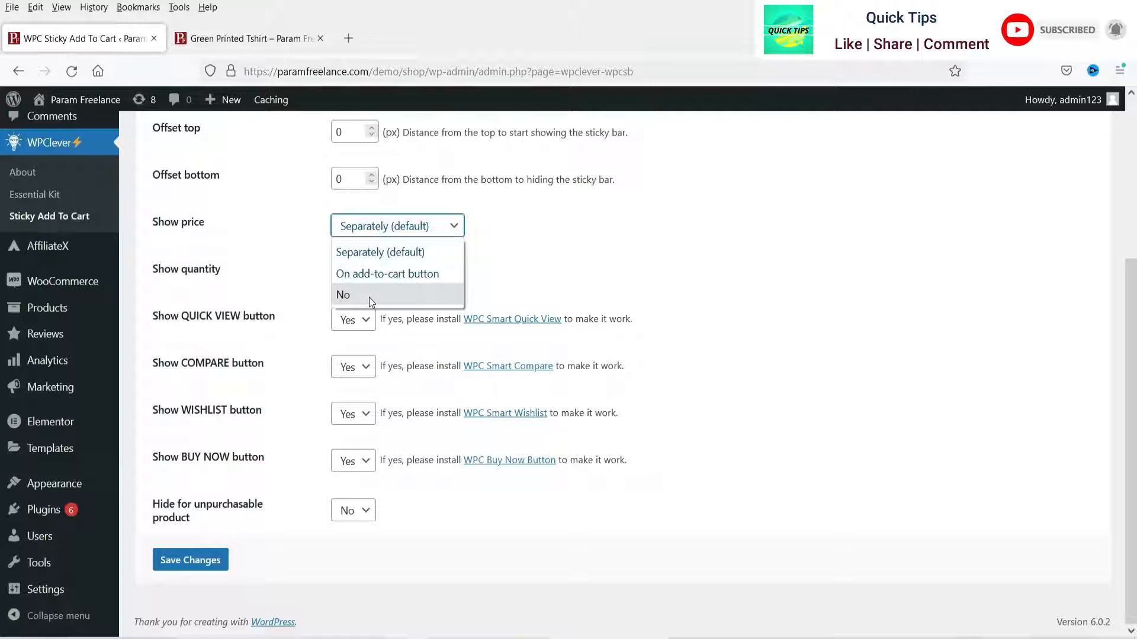
{"action": "left_click", "coordinate": [719, 256]}
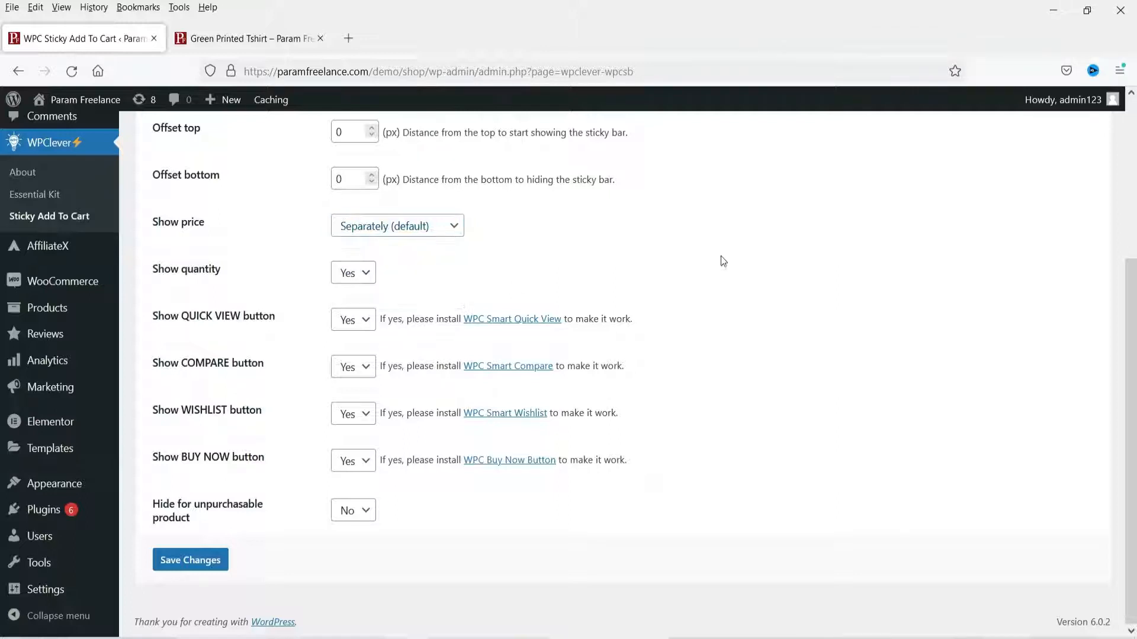
{"action": "left_click", "coordinate": [237, 38]}
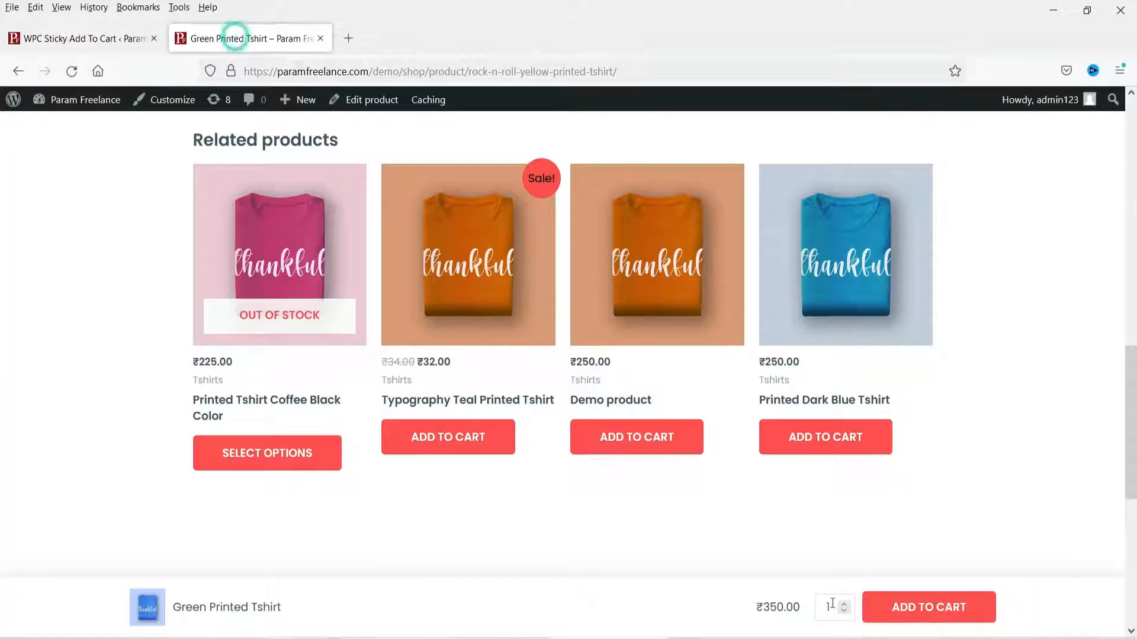
{"action": "left_click", "coordinate": [84, 48]}
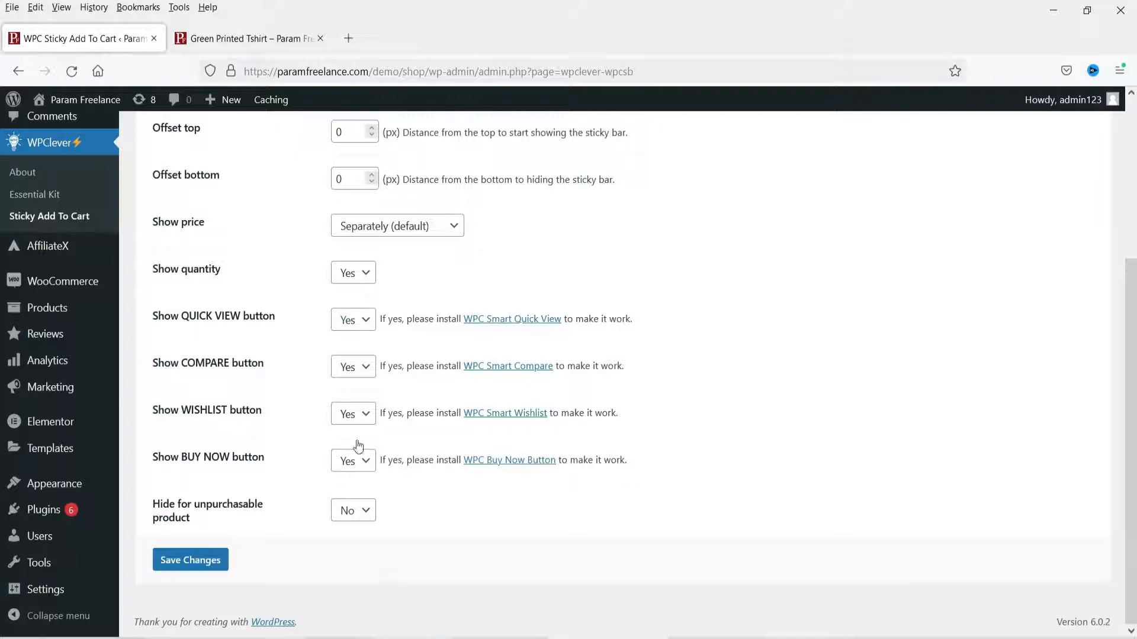
Save the sticky bar settings and reload the Green Printed Tshirt product page.
{"action": "scroll", "coordinate": [338, 318], "scroll_direction": "up", "scroll_amount": 4}
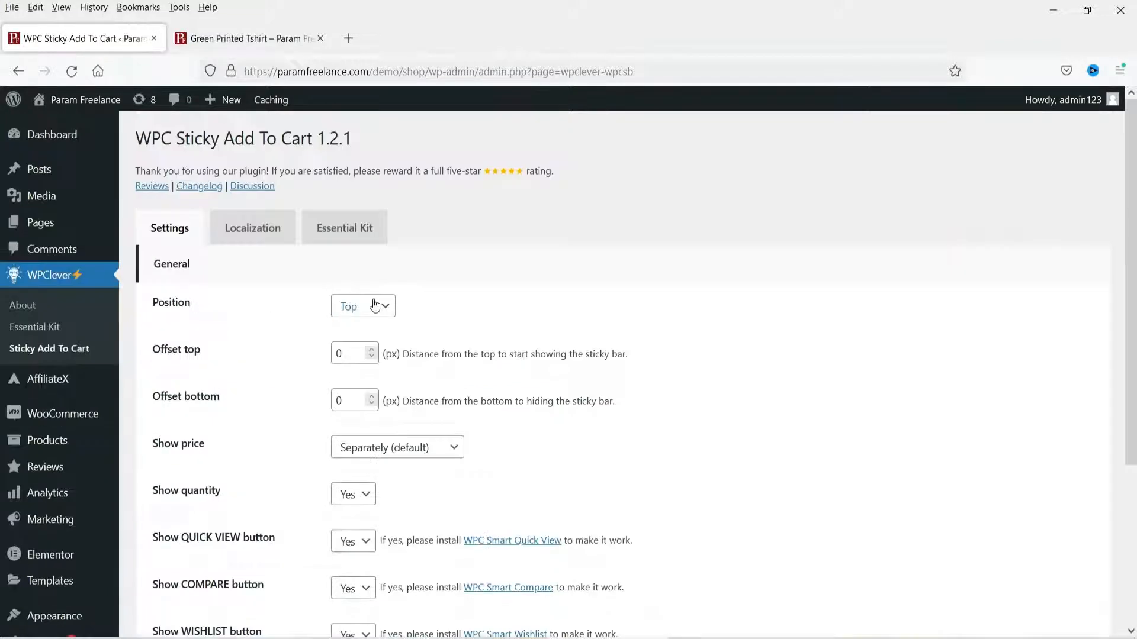
{"action": "scroll", "coordinate": [312, 353], "scroll_direction": "down", "scroll_amount": 5}
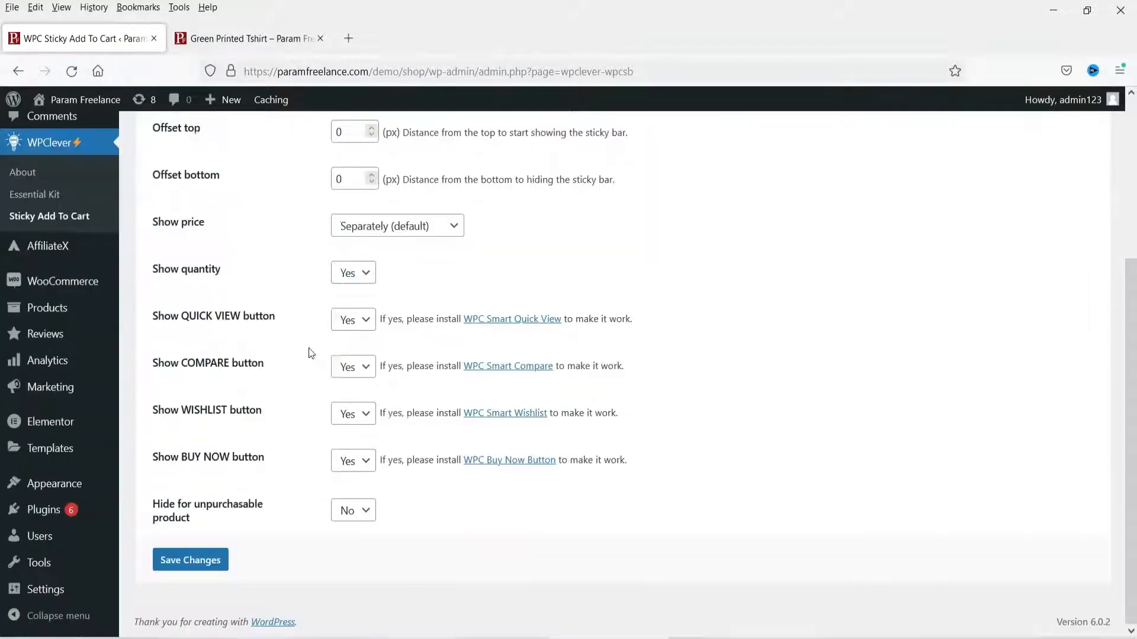
{"action": "left_click", "coordinate": [194, 567]}
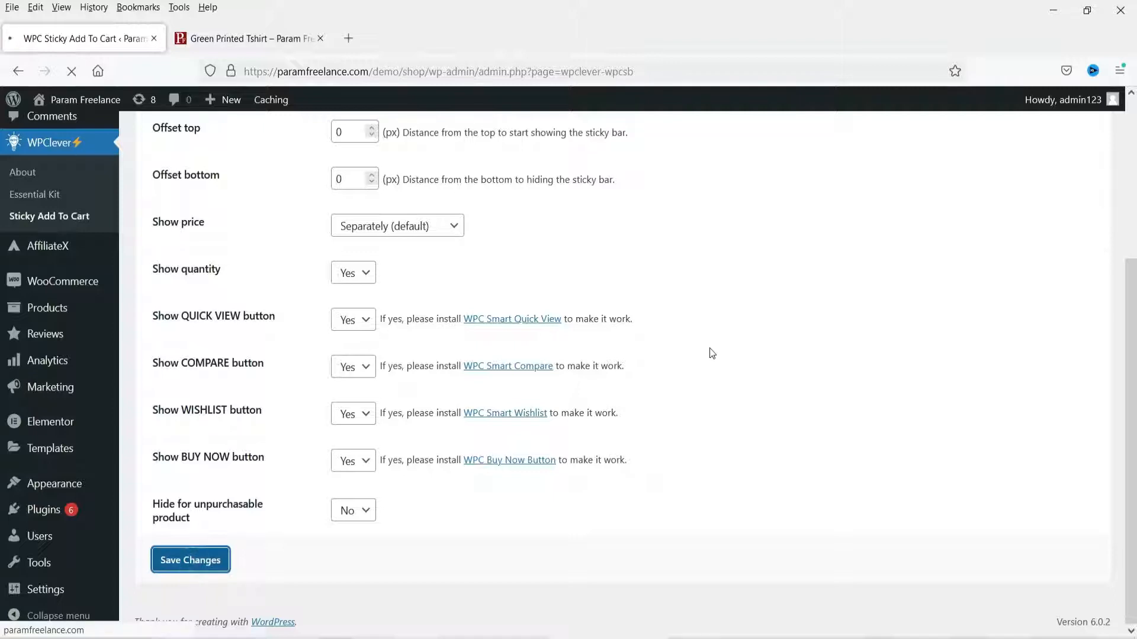
{"action": "left_click", "coordinate": [248, 38]}
{"action": "left_click", "coordinate": [70, 71]}
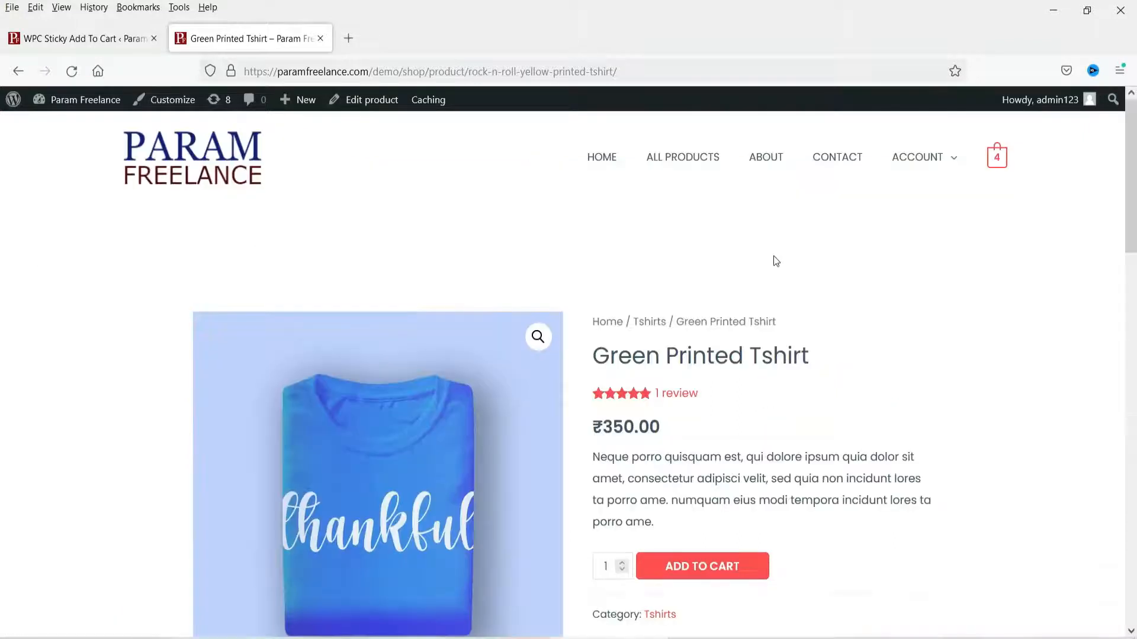
Examine how the sticky add-to-cart bar appears and hides along the Green Printed Tshirt product page.
{"action": "scroll", "coordinate": [815, 246], "scroll_direction": "down", "scroll_amount": 5}
{"action": "scroll", "coordinate": [815, 250], "scroll_direction": "down", "scroll_amount": 1}
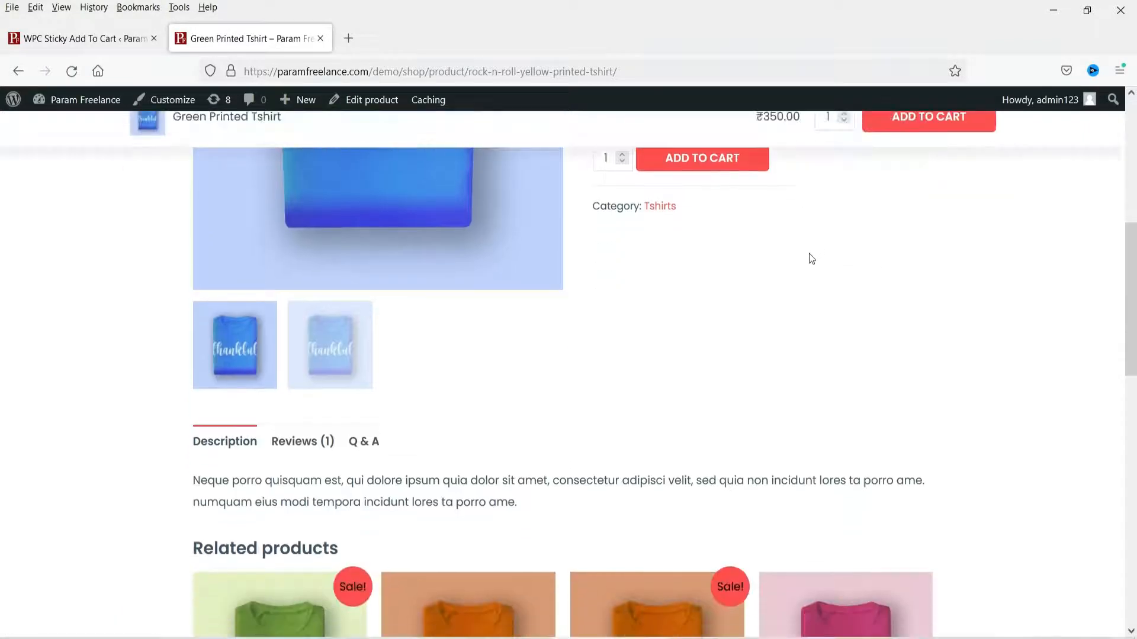
{"action": "scroll", "coordinate": [810, 254], "scroll_direction": "up", "scroll_amount": 1}
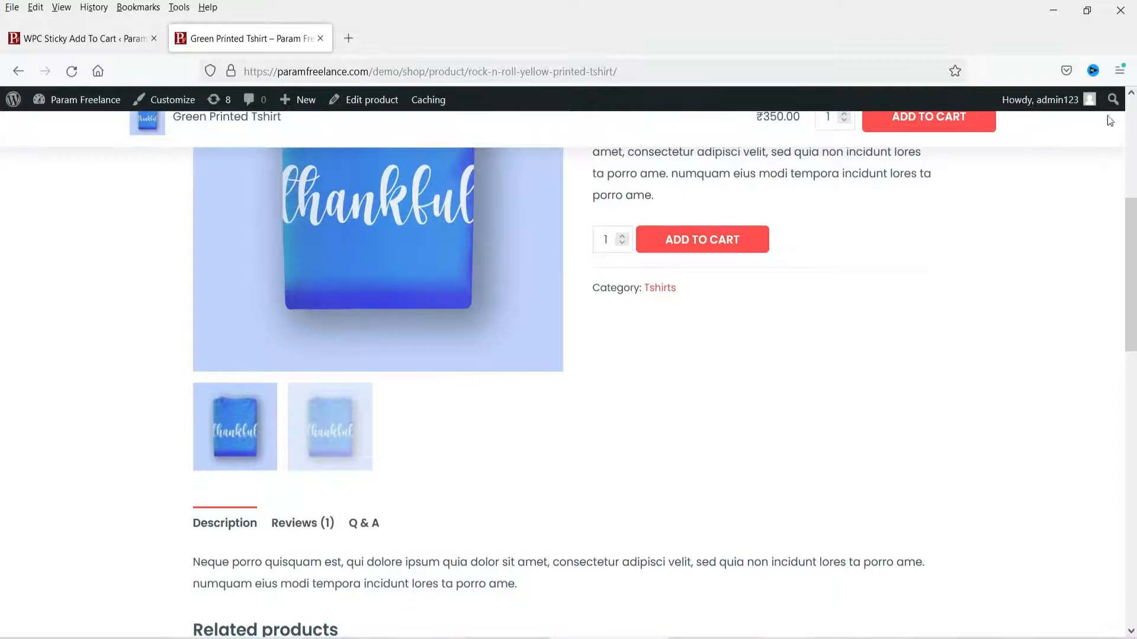
{"action": "scroll", "coordinate": [976, 183], "scroll_direction": "up", "scroll_amount": 4}
{"action": "scroll", "coordinate": [912, 264], "scroll_direction": "down", "scroll_amount": 15}
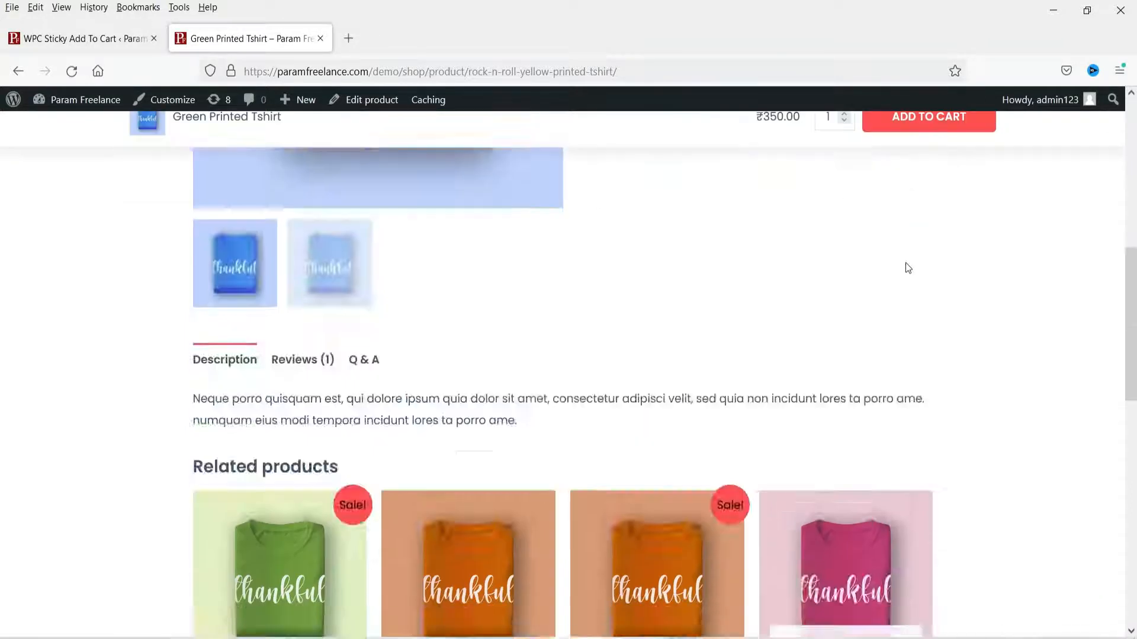
{"action": "scroll", "coordinate": [796, 456], "scroll_direction": "up", "scroll_amount": 12}
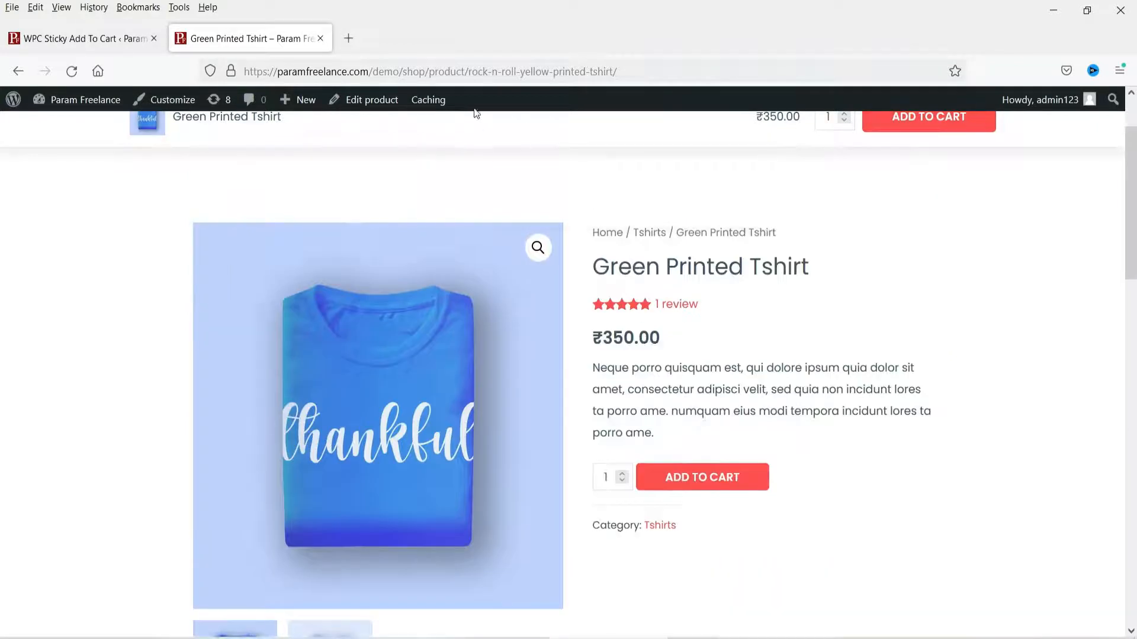
{"action": "scroll", "coordinate": [811, 140], "scroll_direction": "up", "scroll_amount": 3}
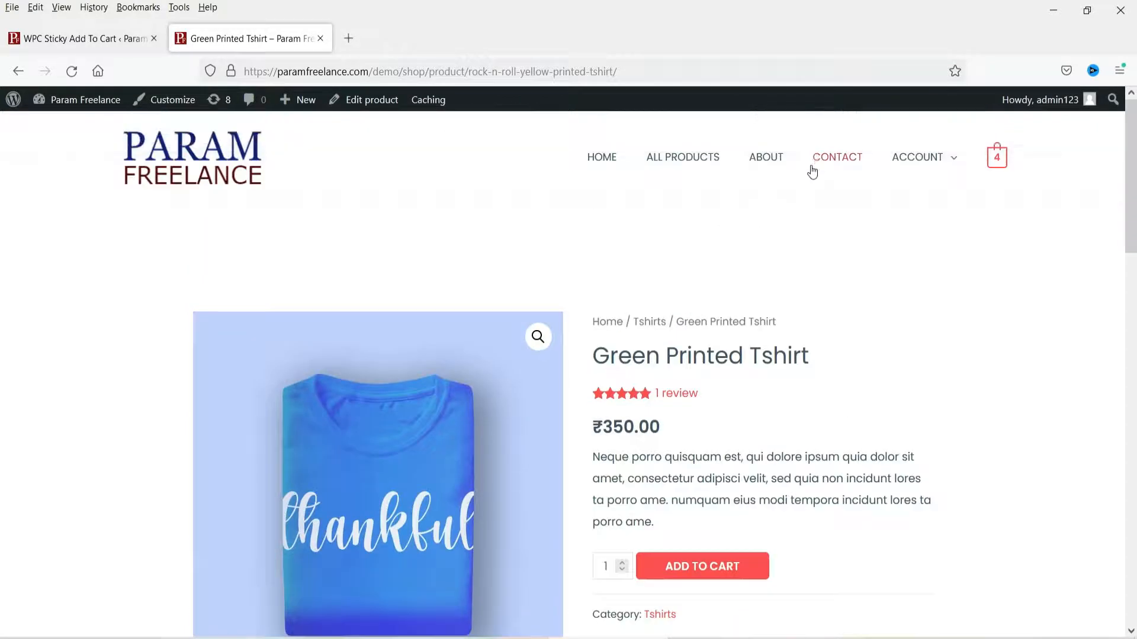
Set the sticky bar's Offset top to 50 px and check the bar's behaviour on the Green Printed Tshirt product page.
{"action": "left_click", "coordinate": [113, 37]}
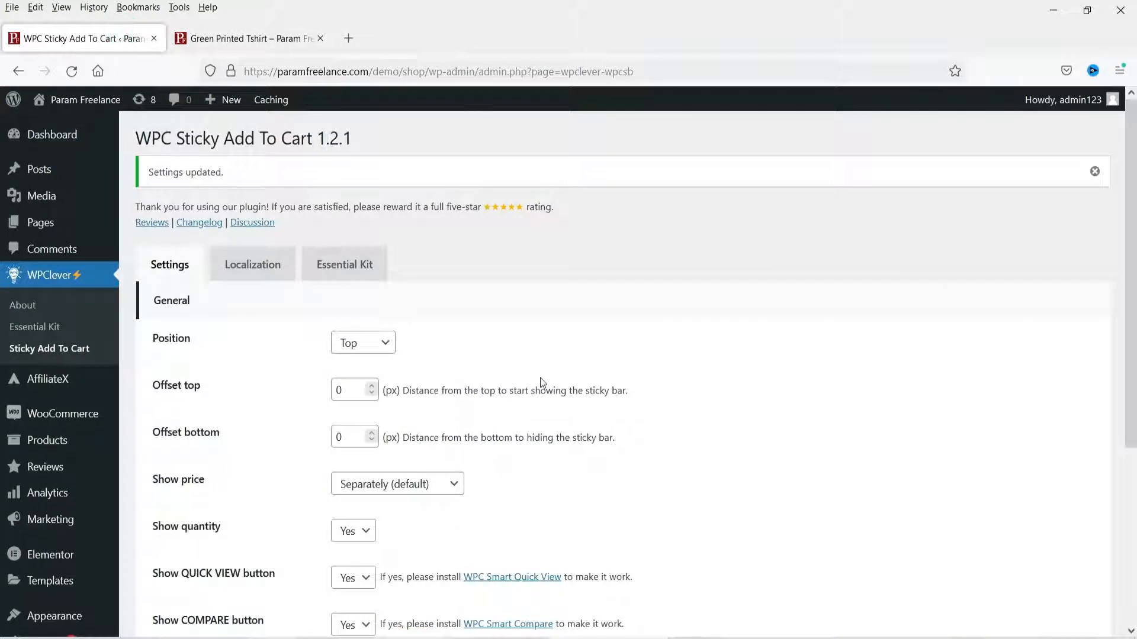
{"action": "left_click", "coordinate": [350, 387]}
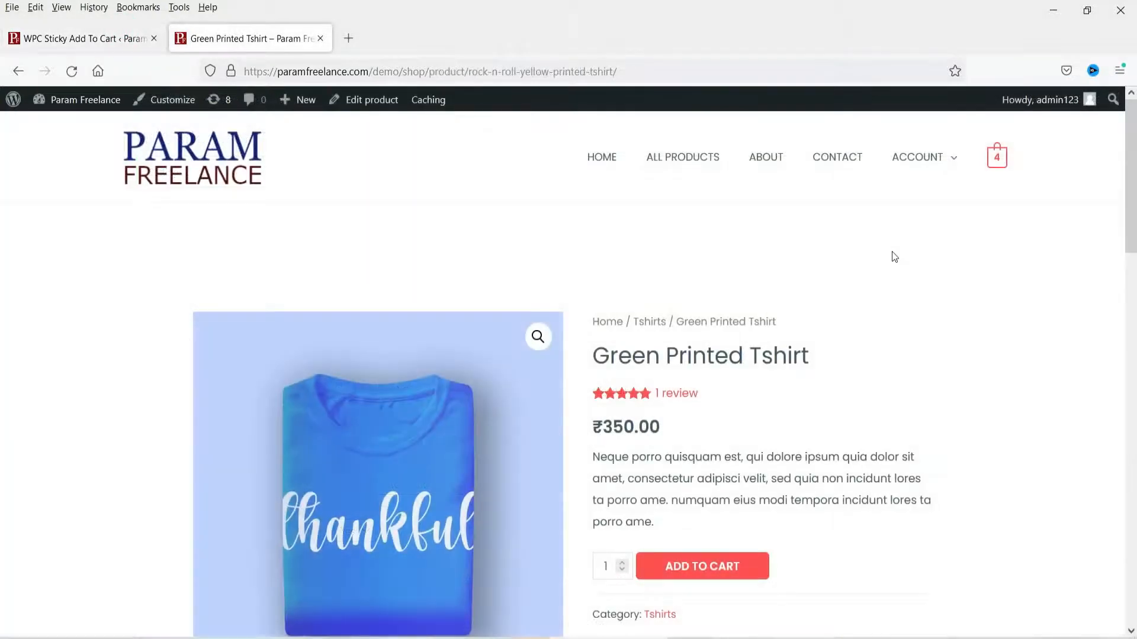
{"action": "scroll", "coordinate": [900, 273], "scroll_direction": "down", "scroll_amount": 3}
{"action": "scroll", "coordinate": [910, 288], "scroll_direction": "up", "scroll_amount": 3}
Open the store's All Products page and find the Green Printed Tshirt.
{"action": "left_click", "coordinate": [690, 159]}
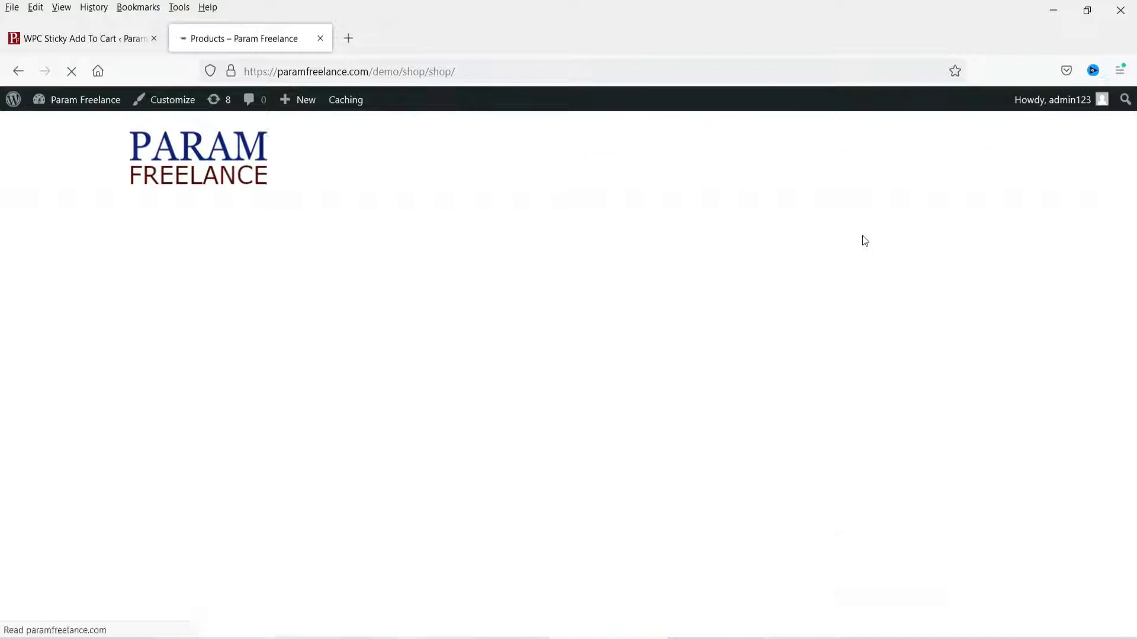
{"action": "scroll", "coordinate": [862, 240], "scroll_direction": "down", "scroll_amount": 3}
{"action": "scroll", "coordinate": [450, 477], "scroll_direction": "down", "scroll_amount": 3}
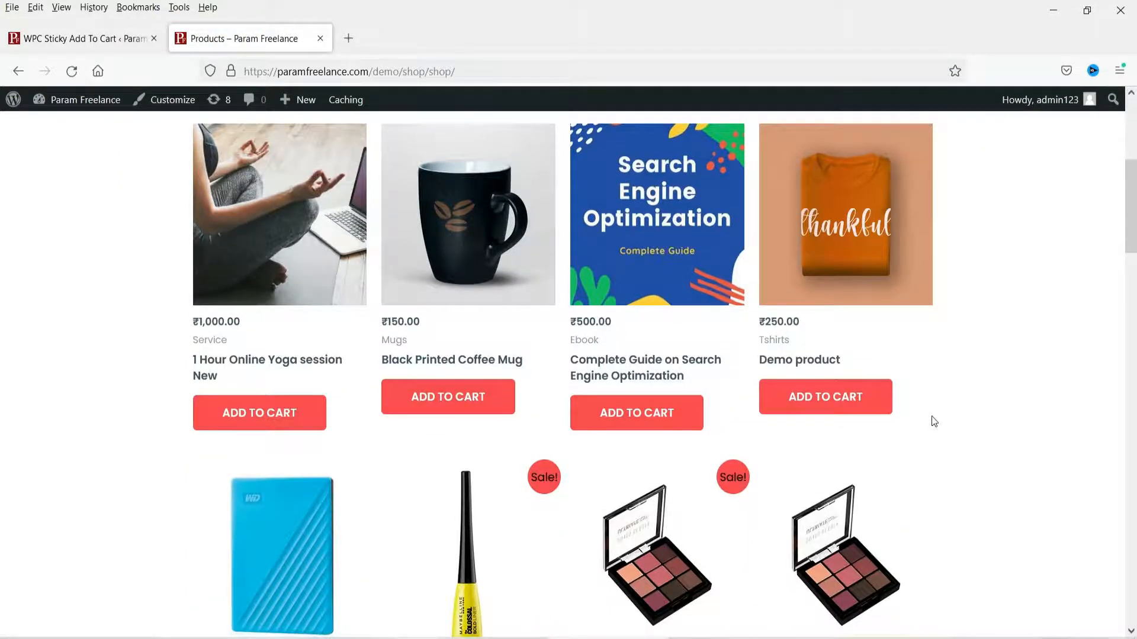
{"action": "scroll", "coordinate": [682, 352], "scroll_direction": "down", "scroll_amount": 10}
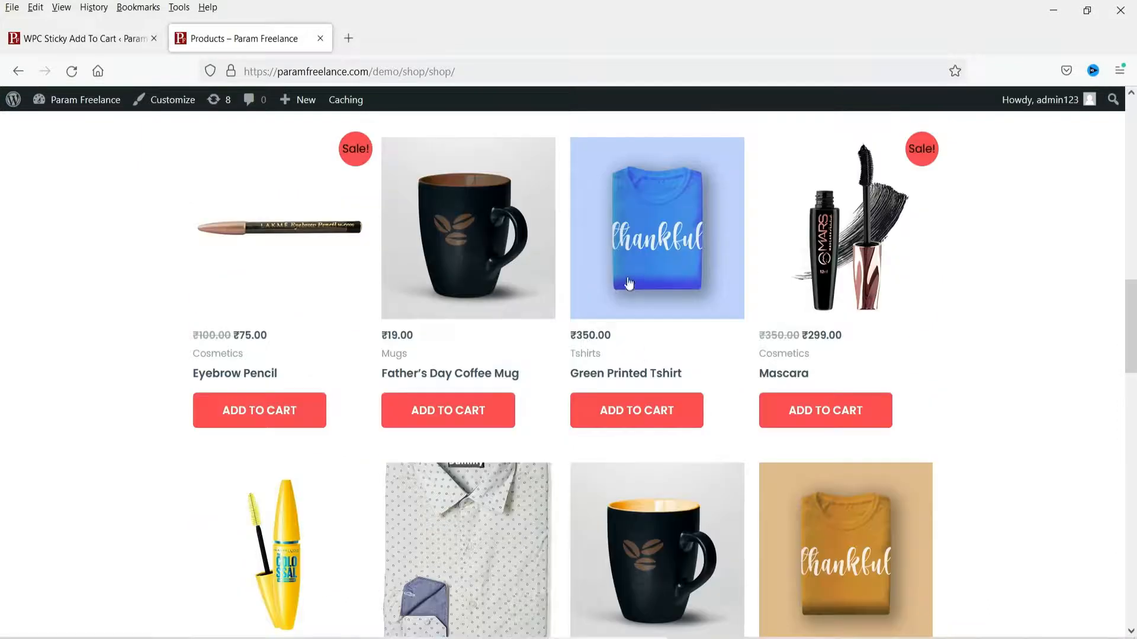
Set the sticky bar's Position to Bottom in the WPC Sticky Add To Cart settings and save the changes.
{"action": "left_click", "coordinate": [83, 39]}
{"action": "left_click", "coordinate": [358, 343]}
{"action": "left_click", "coordinate": [363, 389]}
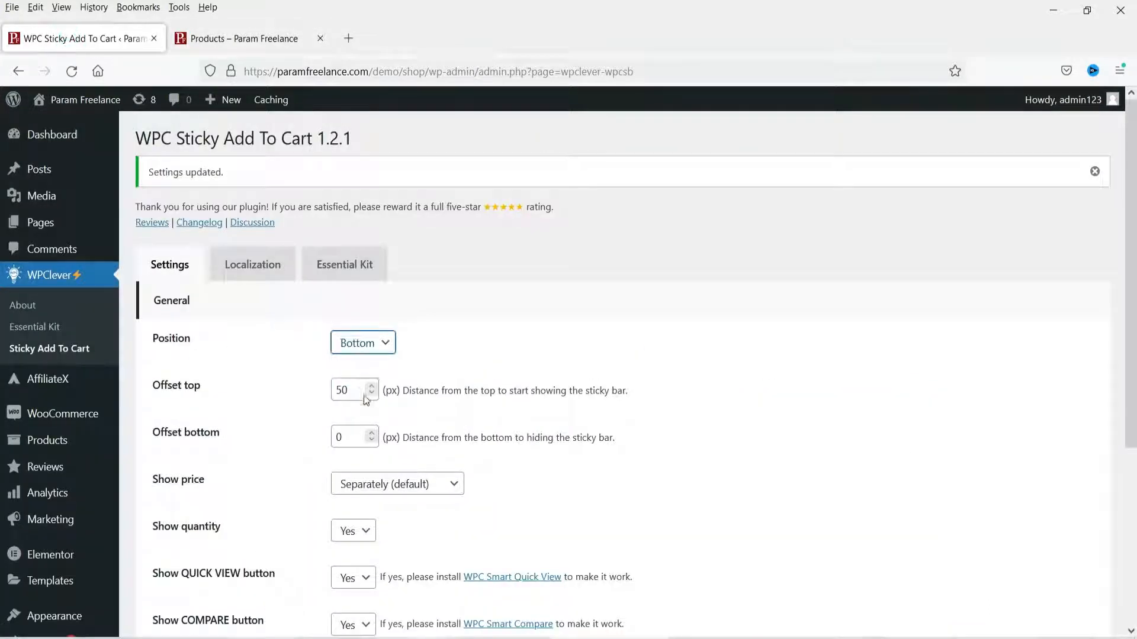
{"action": "scroll", "coordinate": [362, 392], "scroll_direction": "down", "scroll_amount": 4}
{"action": "left_click", "coordinate": [201, 568]}
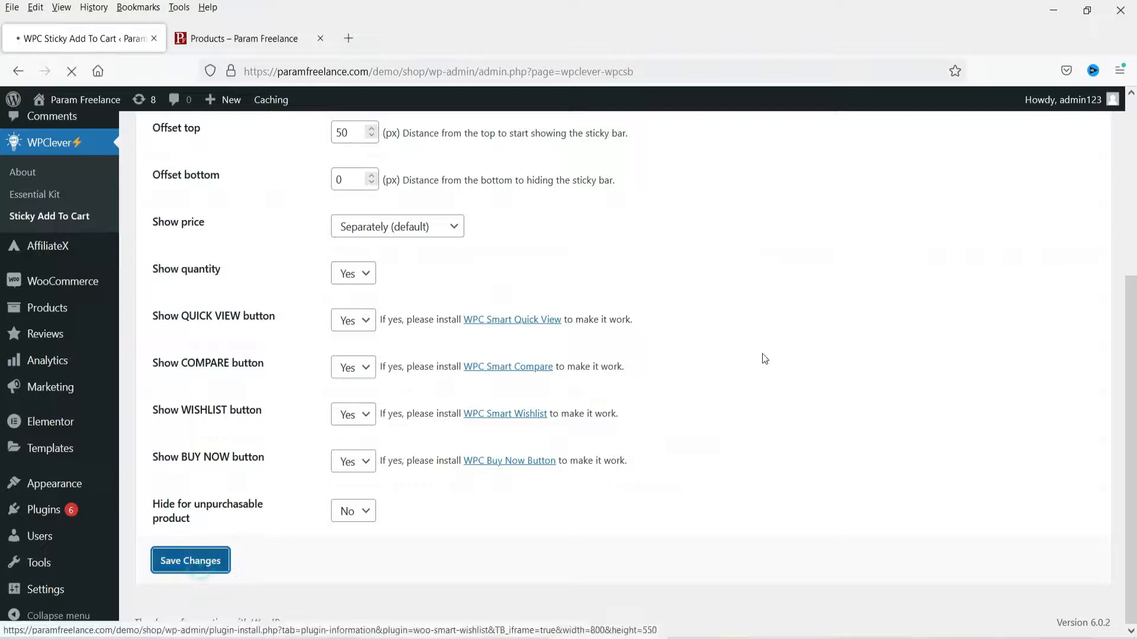
Open the Green Printed Tshirt product from the shop listing and check the sticky bar's new position.
{"action": "left_click", "coordinate": [244, 38]}
{"action": "left_click", "coordinate": [659, 228]}
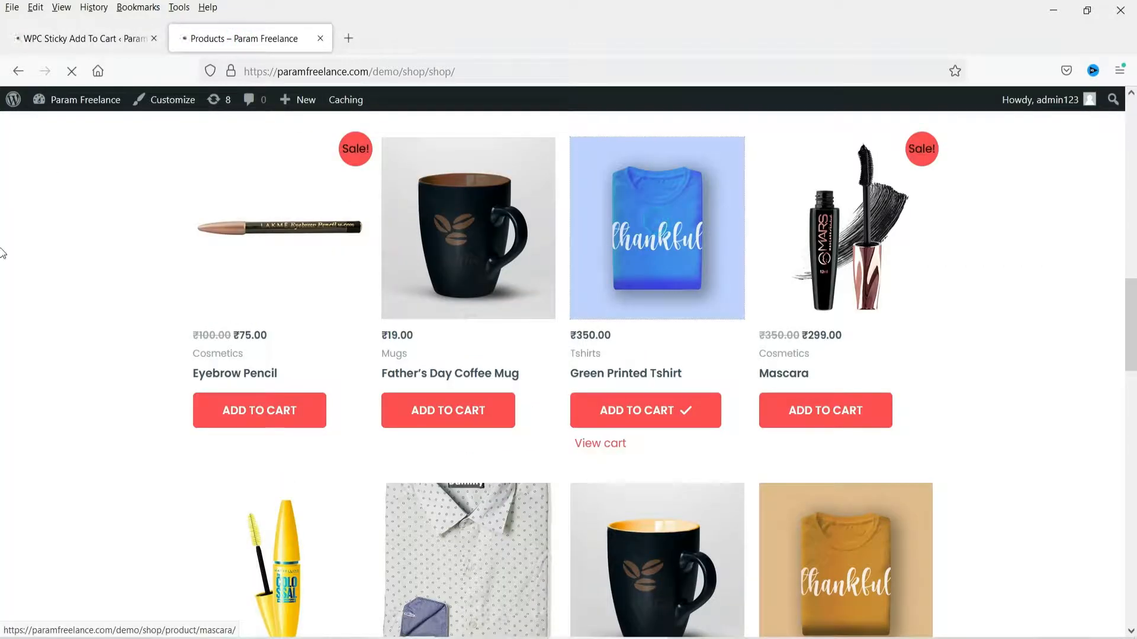
{"action": "scroll", "coordinate": [1096, 244], "scroll_direction": "down", "scroll_amount": 8}
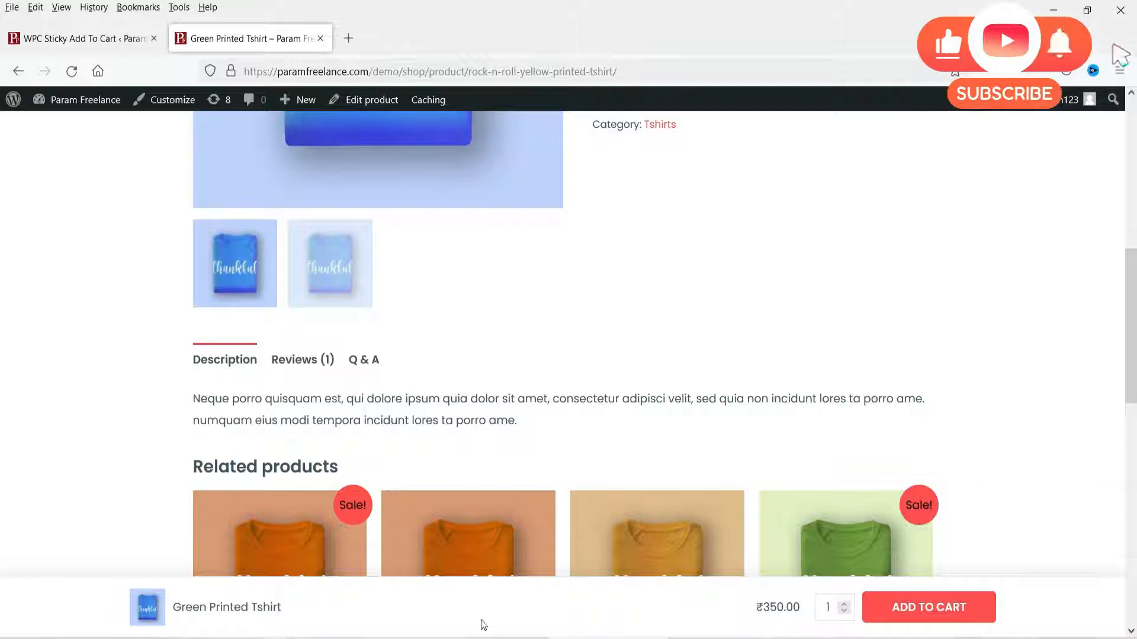
Deactivate the WPC Sticky Add To Cart for WooCommerce plugin in the installed plugins list.
{"action": "left_click", "coordinate": [41, 38]}
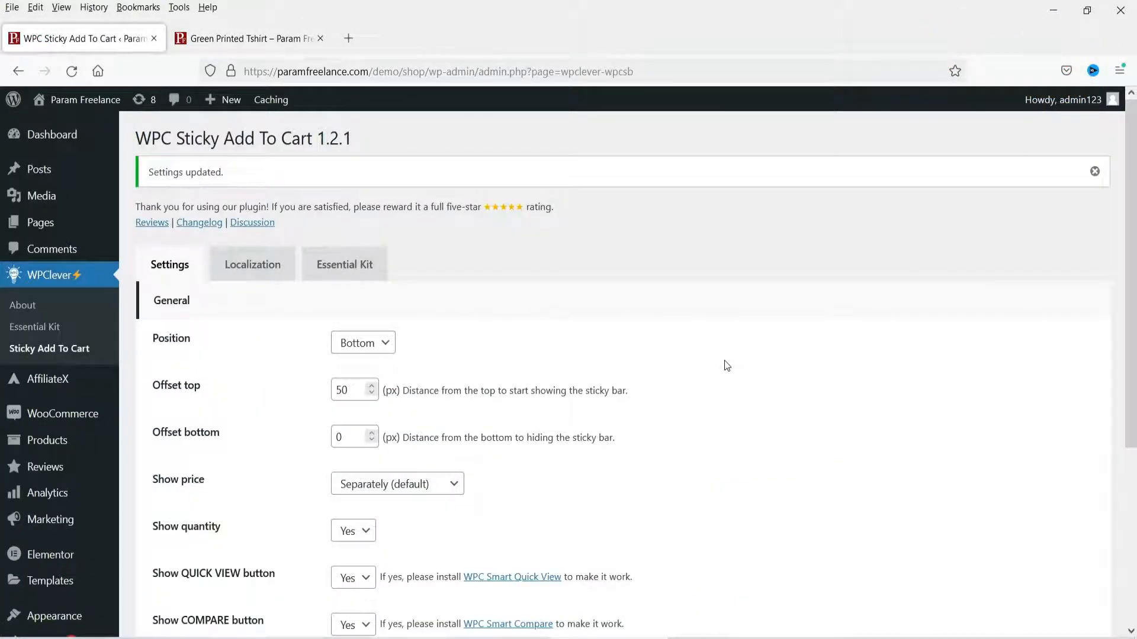
{"action": "scroll", "coordinate": [687, 357], "scroll_direction": "down", "scroll_amount": 5}
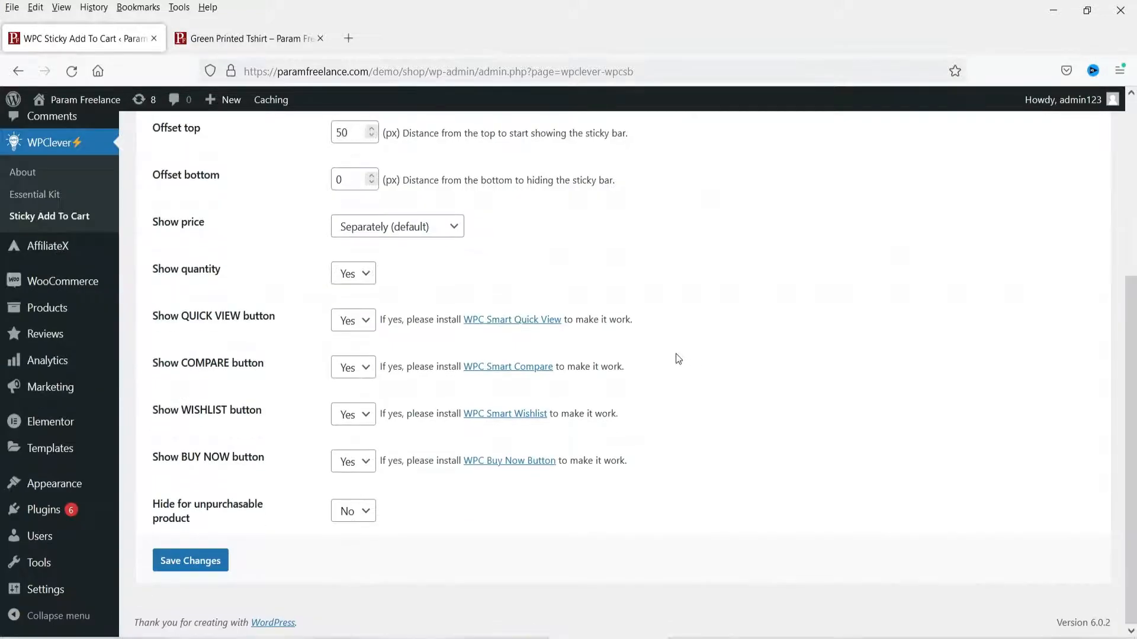
{"action": "scroll", "coordinate": [491, 342], "scroll_direction": "up", "scroll_amount": 5}
{"action": "scroll", "coordinate": [437, 307], "scroll_direction": "down", "scroll_amount": 5}
{"action": "mouse_move", "coordinate": [63, 517]}
{"action": "left_click", "coordinate": [159, 522]}
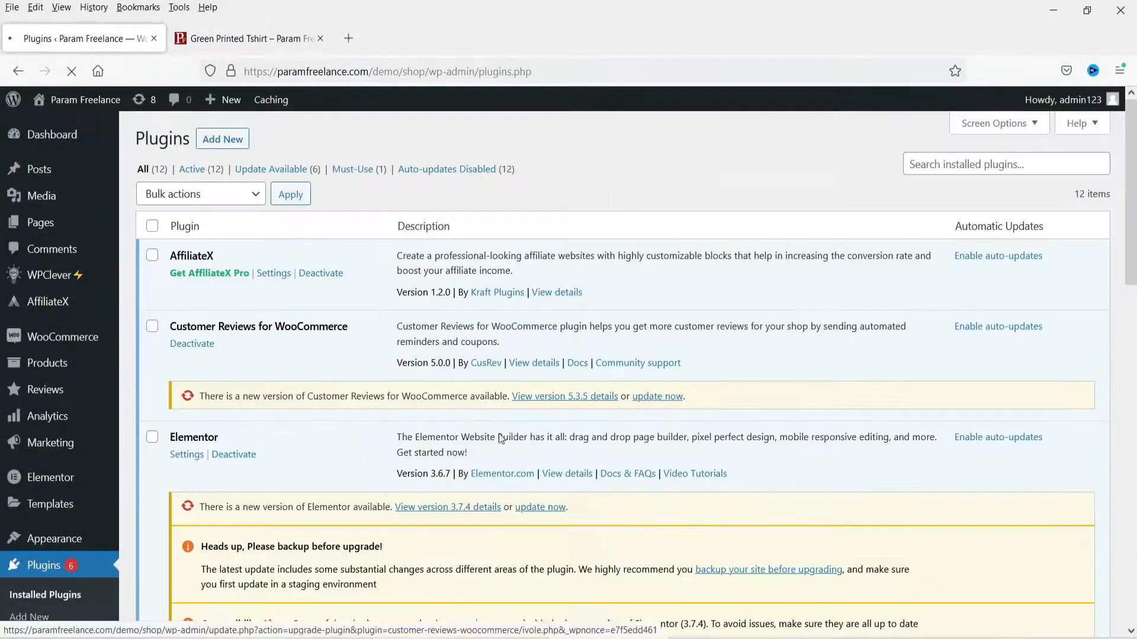
{"action": "scroll", "coordinate": [468, 443], "scroll_direction": "down", "scroll_amount": 15}
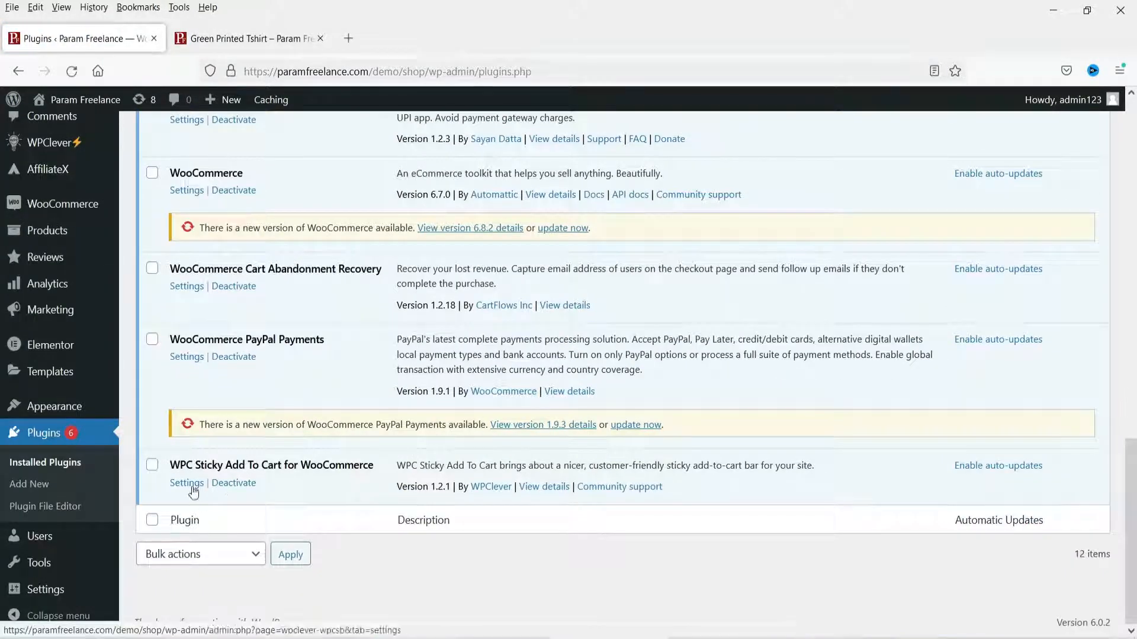
{"action": "left_click", "coordinate": [234, 483]}
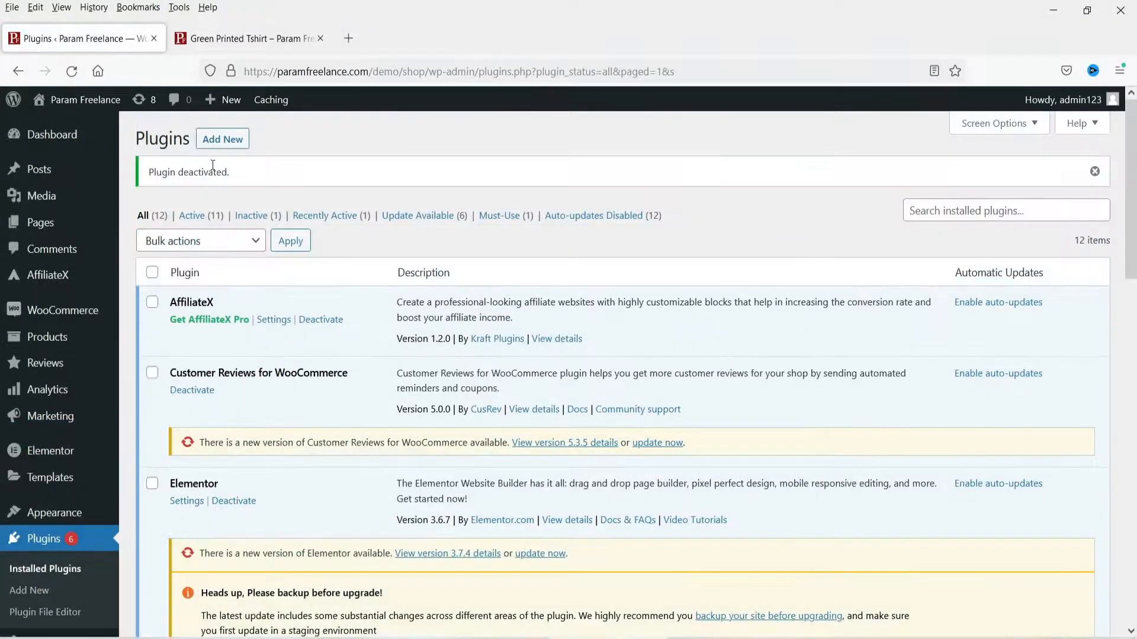
Search for new plugins with "sticky add to cart", and install and activate Simple Sticky Add To Cart For WooCommerce.
{"action": "left_click", "coordinate": [223, 141]}
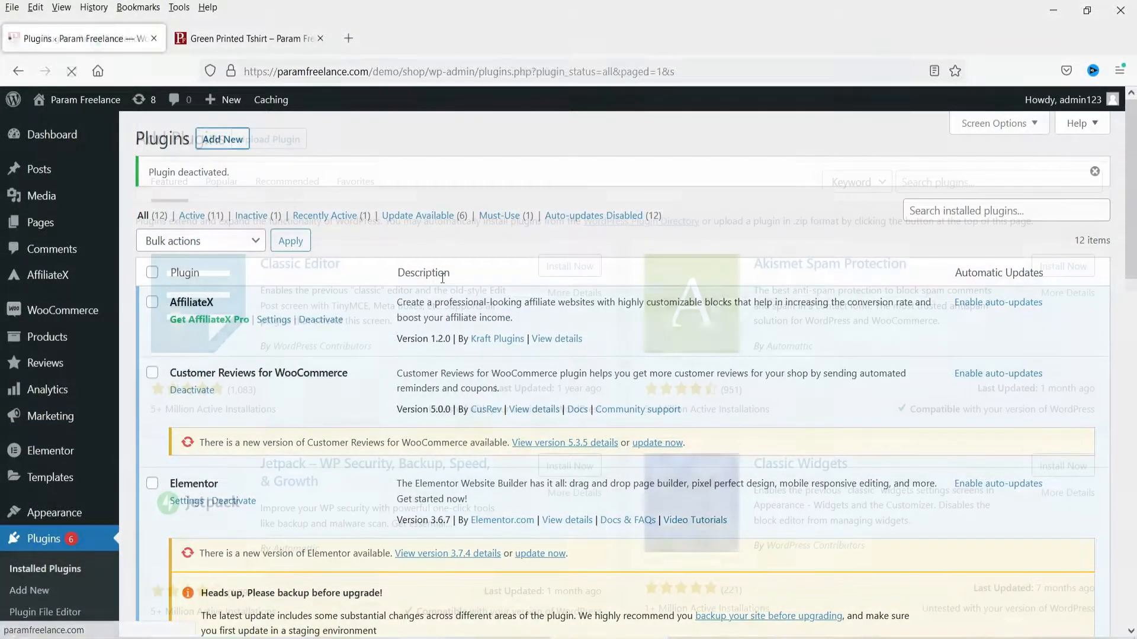
{"action": "left_click", "coordinate": [936, 179]}
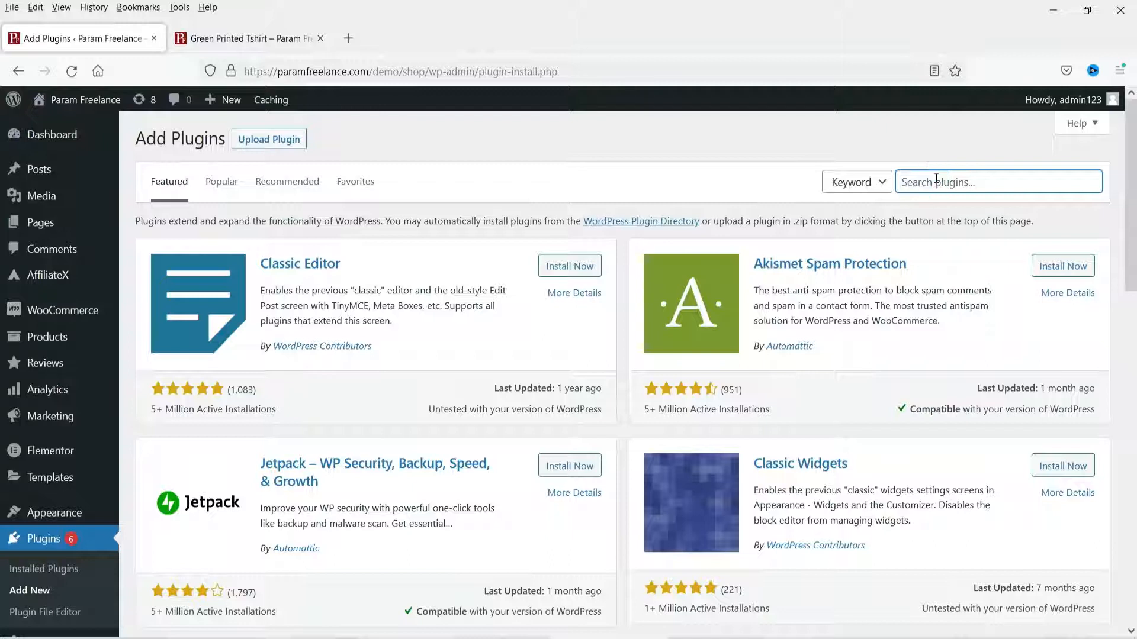
{"action": "type", "text": "sticky add to cart"}
{"action": "key", "text": "Return"}
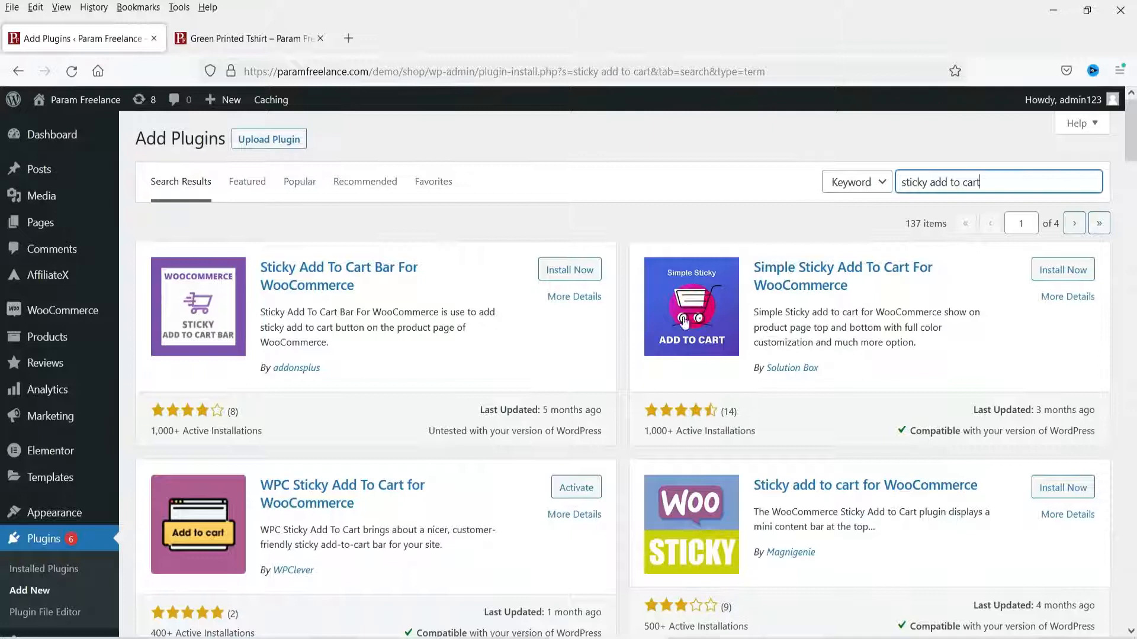
{"action": "left_click", "coordinate": [1057, 272]}
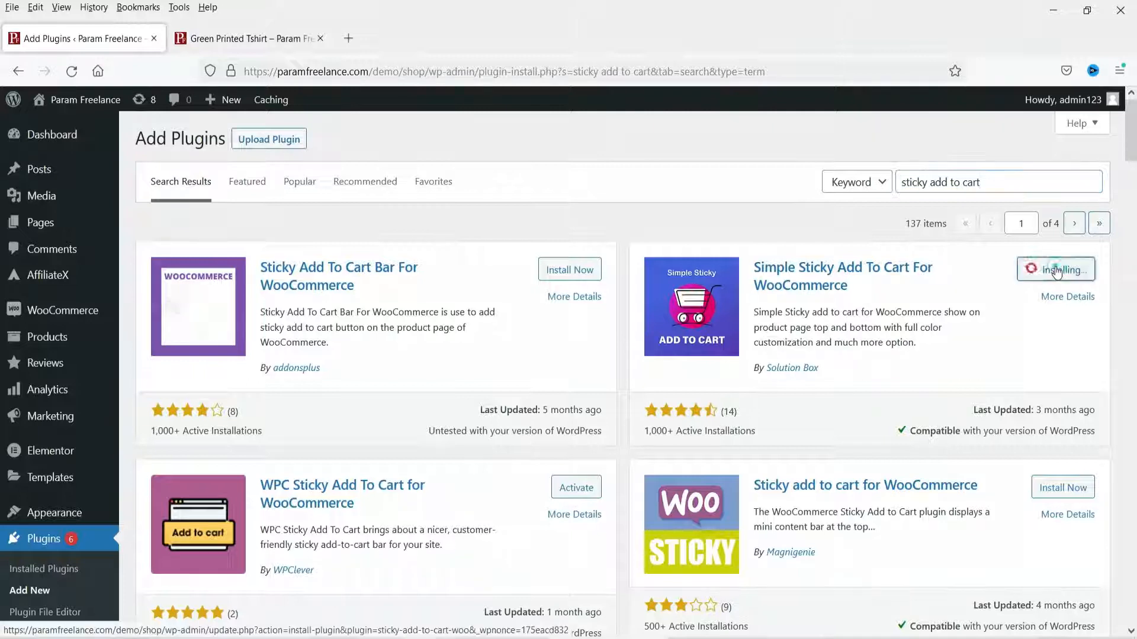
{"action": "left_click", "coordinate": [1064, 277]}
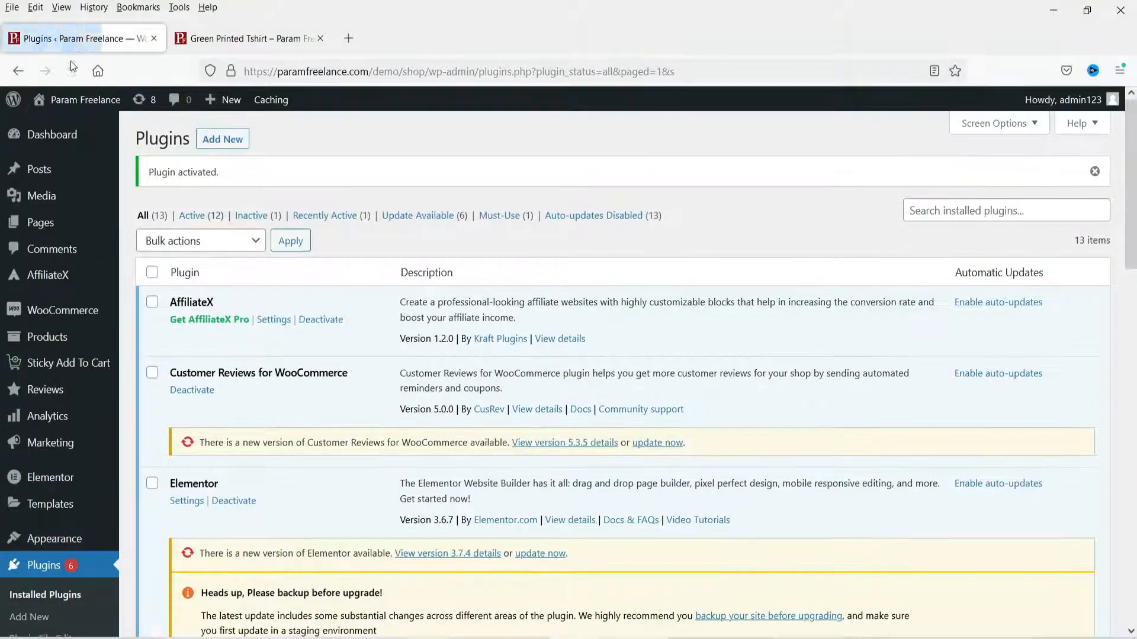
Reload the Green Printed Tshirt product page and examine the sticky bar from the newly activated plugin.
{"action": "left_click", "coordinate": [214, 39]}
{"action": "left_click", "coordinate": [69, 73]}
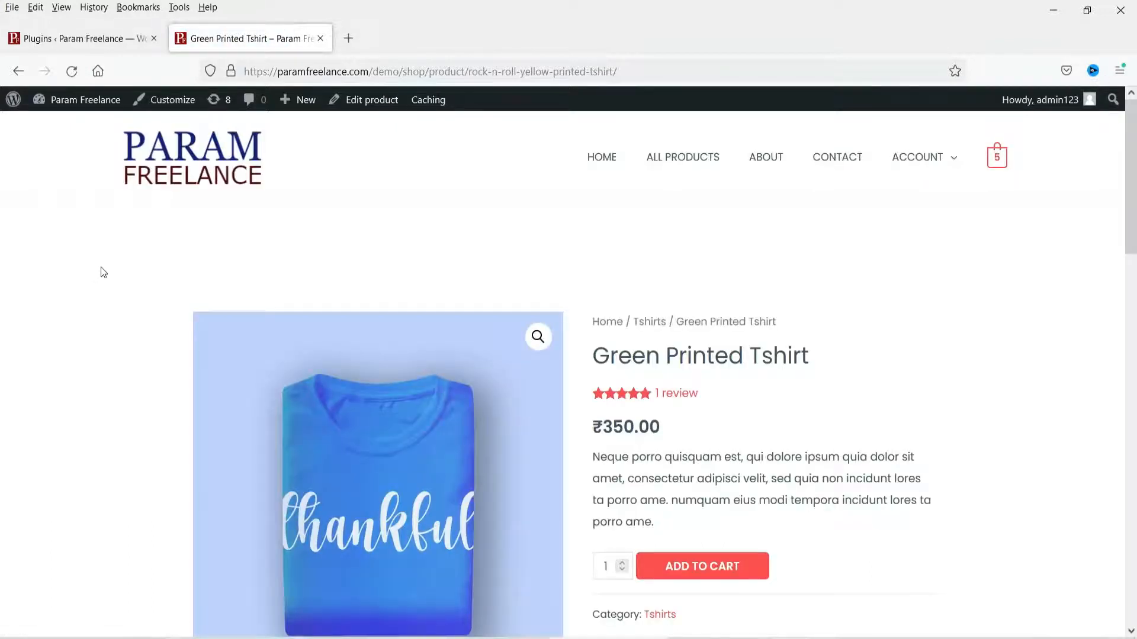
{"action": "scroll", "coordinate": [895, 338], "scroll_direction": "down", "scroll_amount": 4}
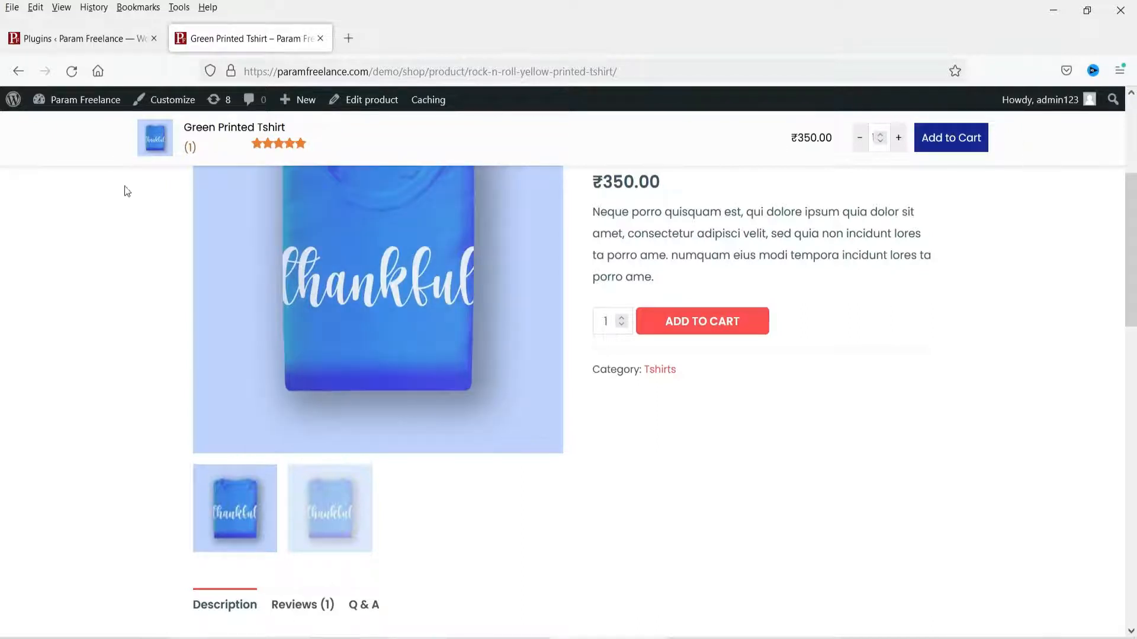
Open the Visibility settings of the Simple Sticky Add To Cart For WooCommerce plugin.
{"action": "left_click", "coordinate": [61, 44]}
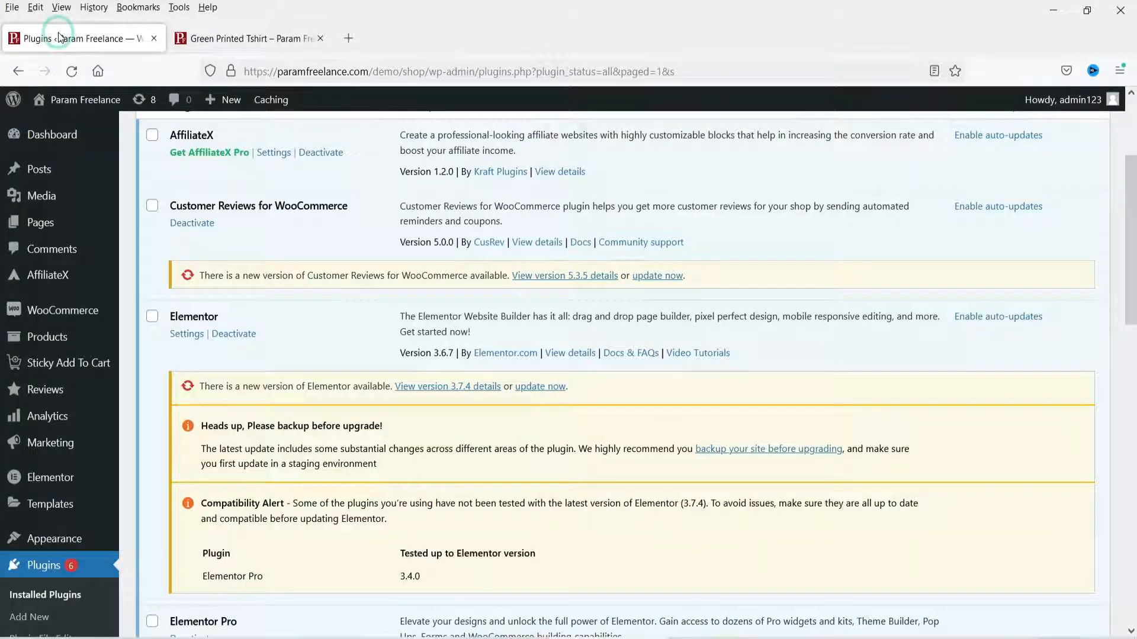
{"action": "mouse_move", "coordinate": [52, 371]}
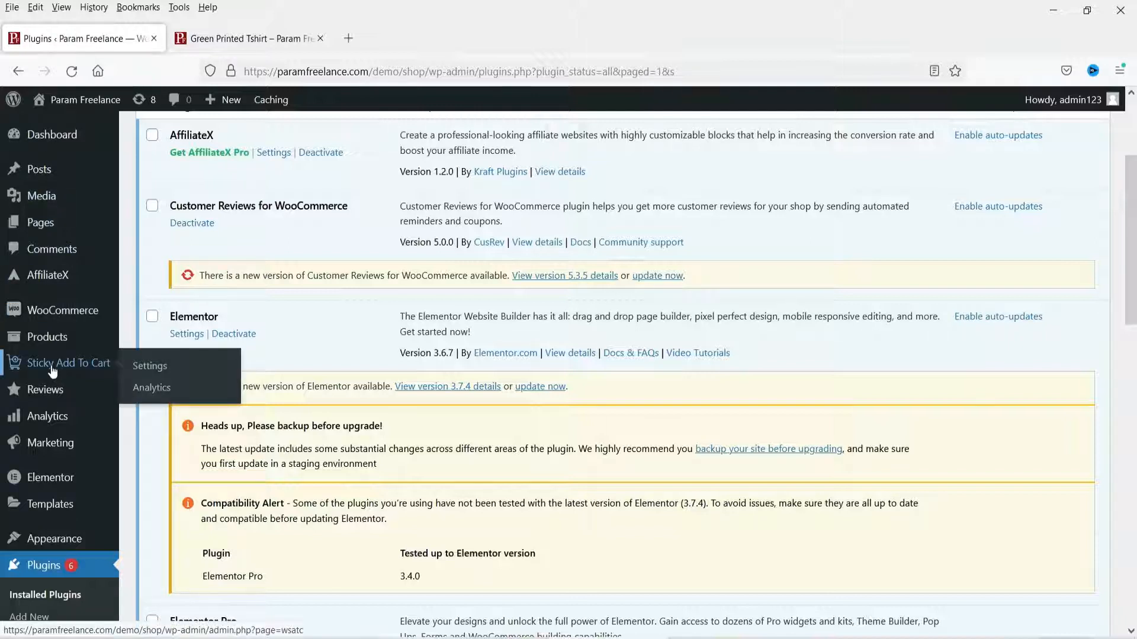
{"action": "left_click", "coordinate": [52, 370]}
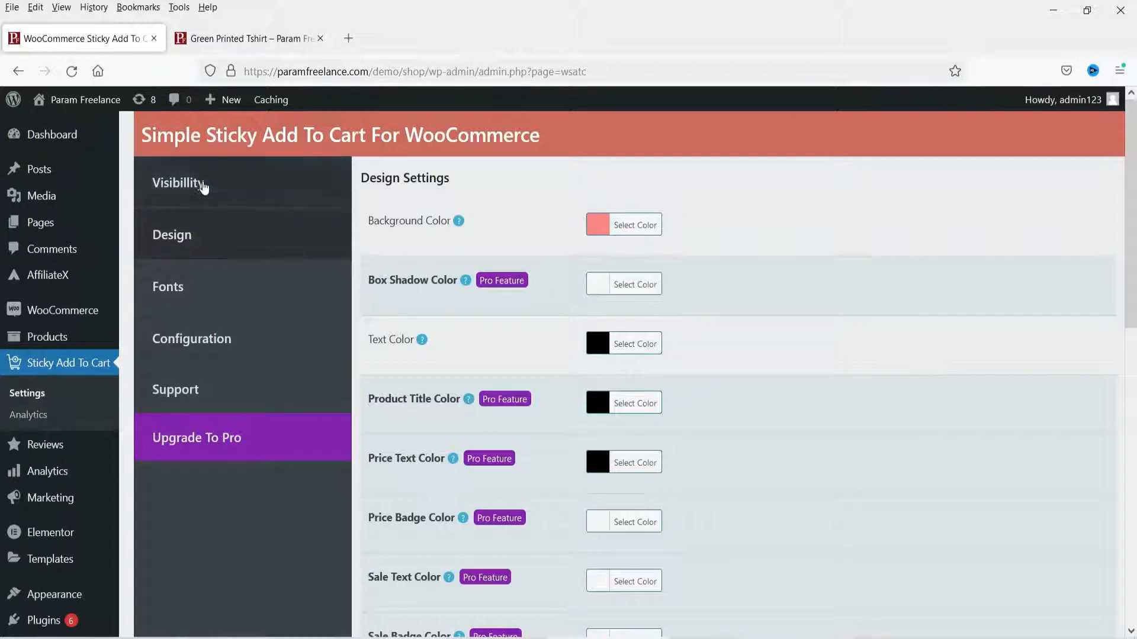
{"action": "left_click", "coordinate": [201, 184]}
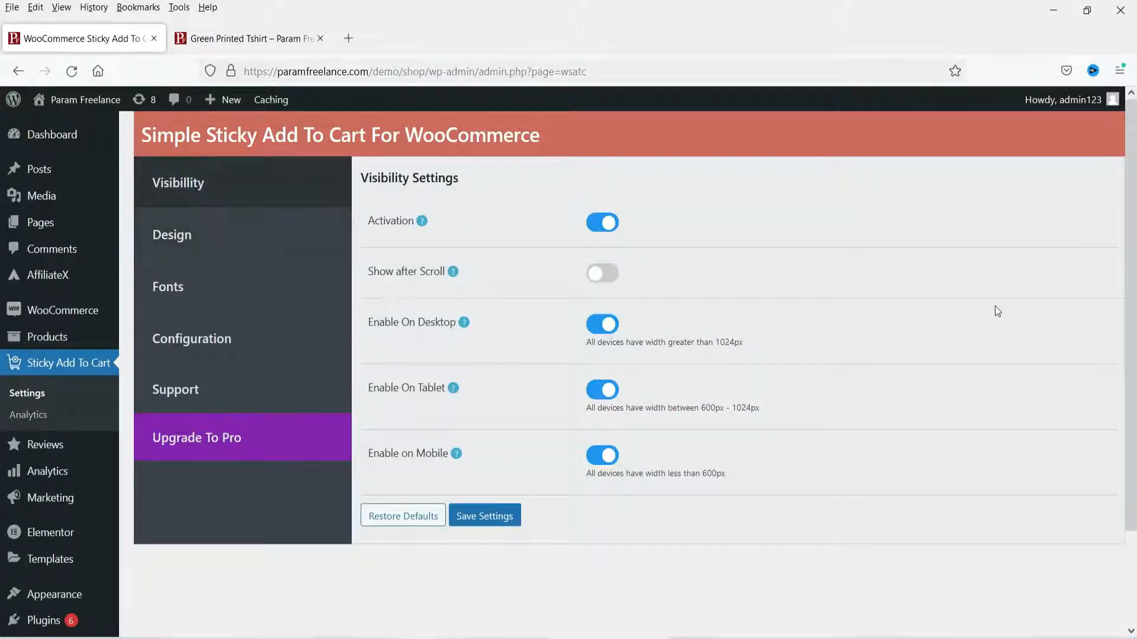
Try toggling Activation and Show after Scroll in the Visibility settings, and look at the product page for comparison.
{"action": "left_click", "coordinate": [598, 226]}
{"action": "left_click", "coordinate": [609, 226]}
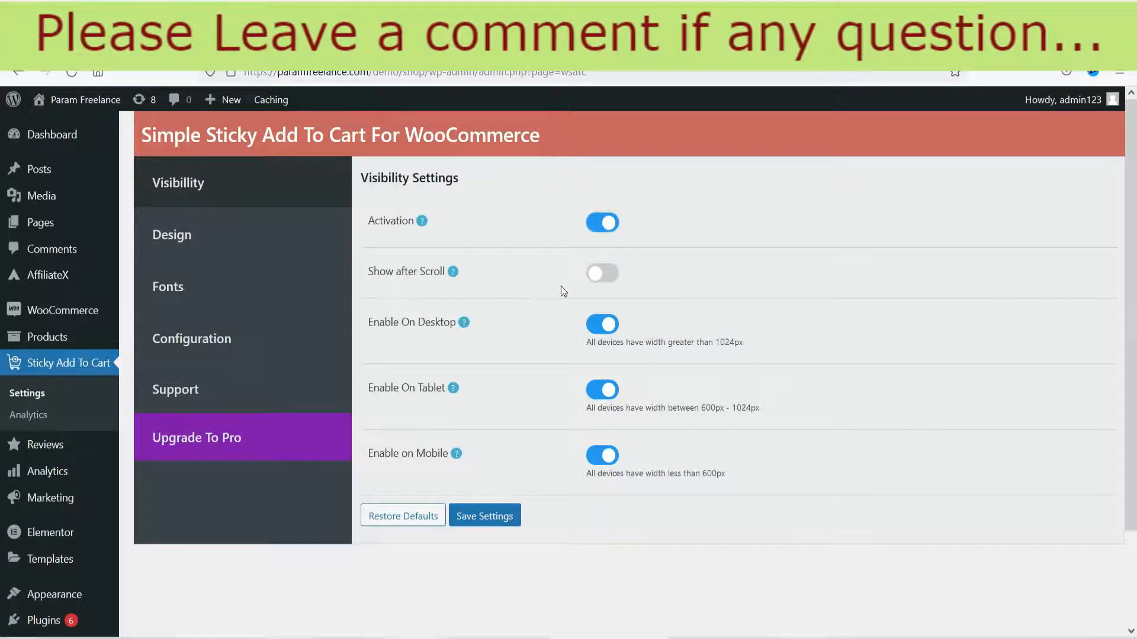
{"action": "left_click", "coordinate": [599, 274]}
{"action": "left_click", "coordinate": [599, 275]}
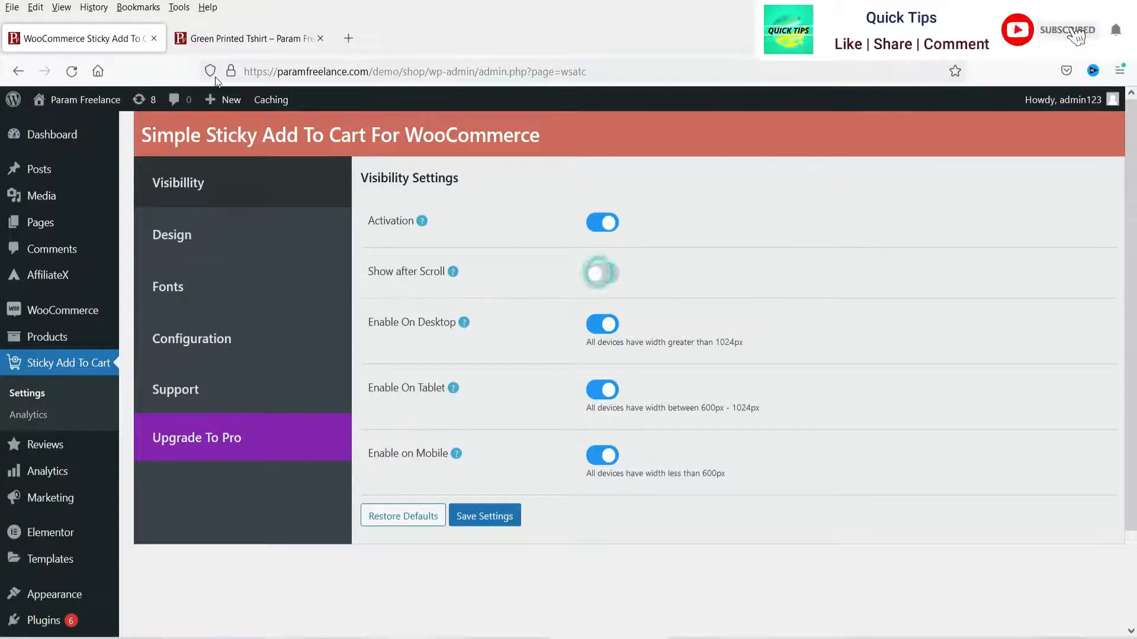
{"action": "left_click", "coordinate": [225, 39]}
{"action": "left_click", "coordinate": [79, 43]}
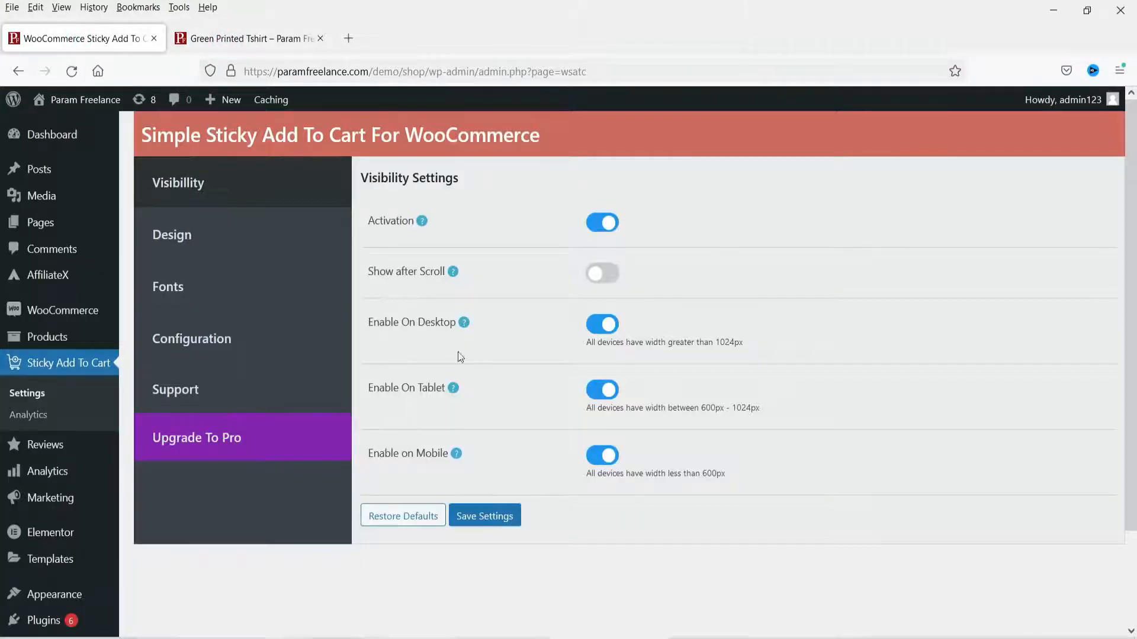
Turn off Enable on Mobile and Enable On Tablet for the sticky bar and save the Visibility settings.
{"action": "left_click", "coordinate": [600, 459]}
{"action": "left_click", "coordinate": [601, 392]}
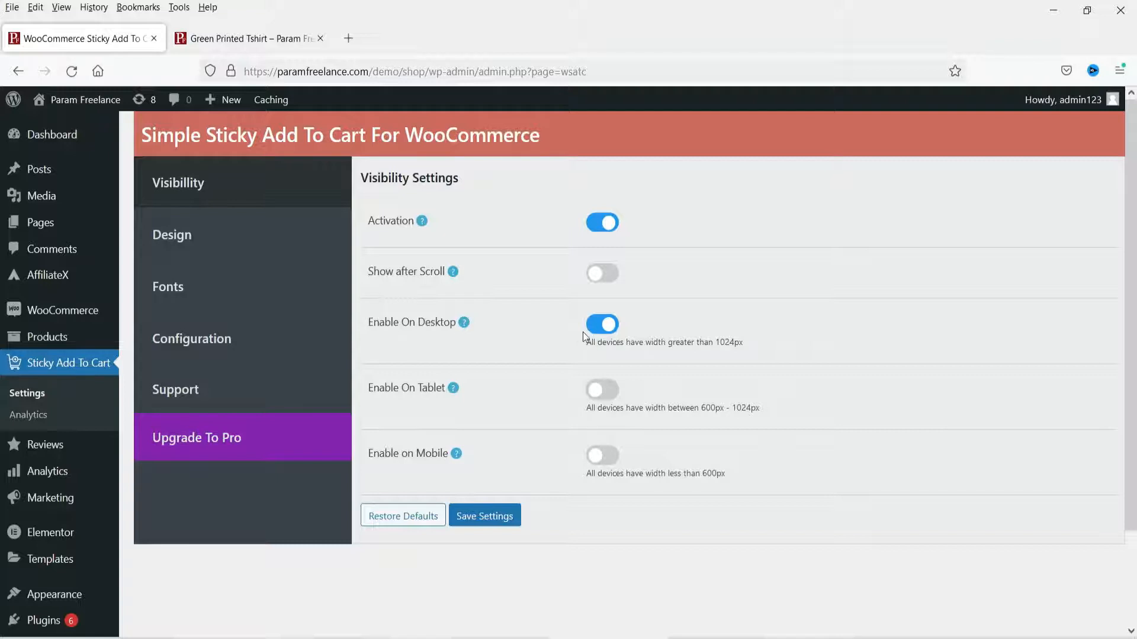
{"action": "left_click", "coordinate": [484, 515]}
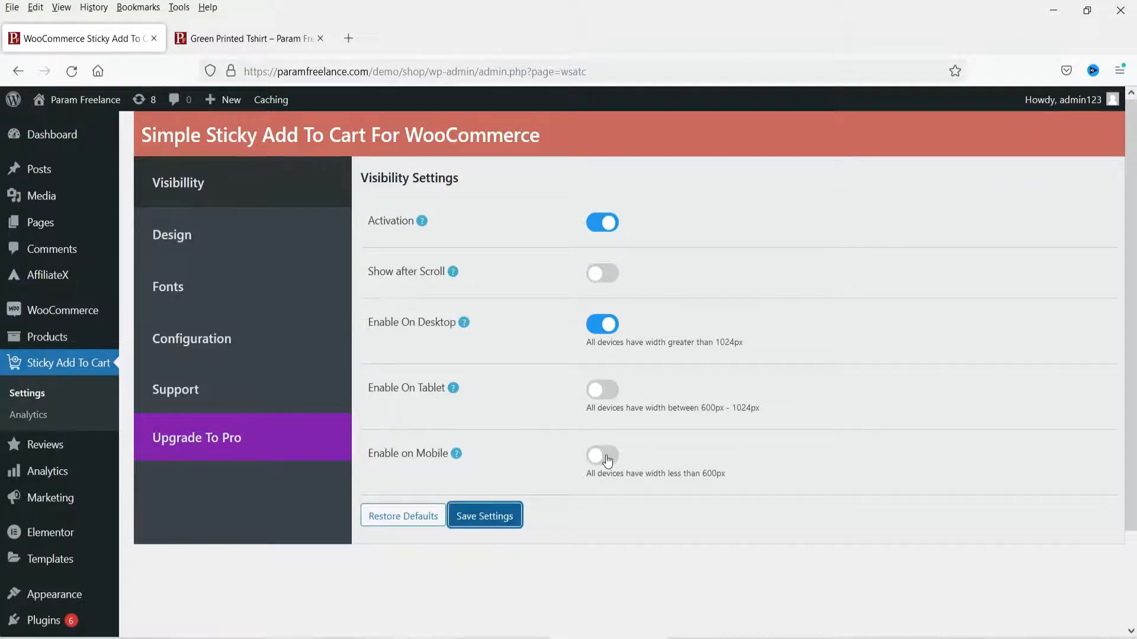
Open the Design settings and set the sticky bar's Background Color to white (#ffffff).
{"action": "left_click", "coordinate": [180, 236]}
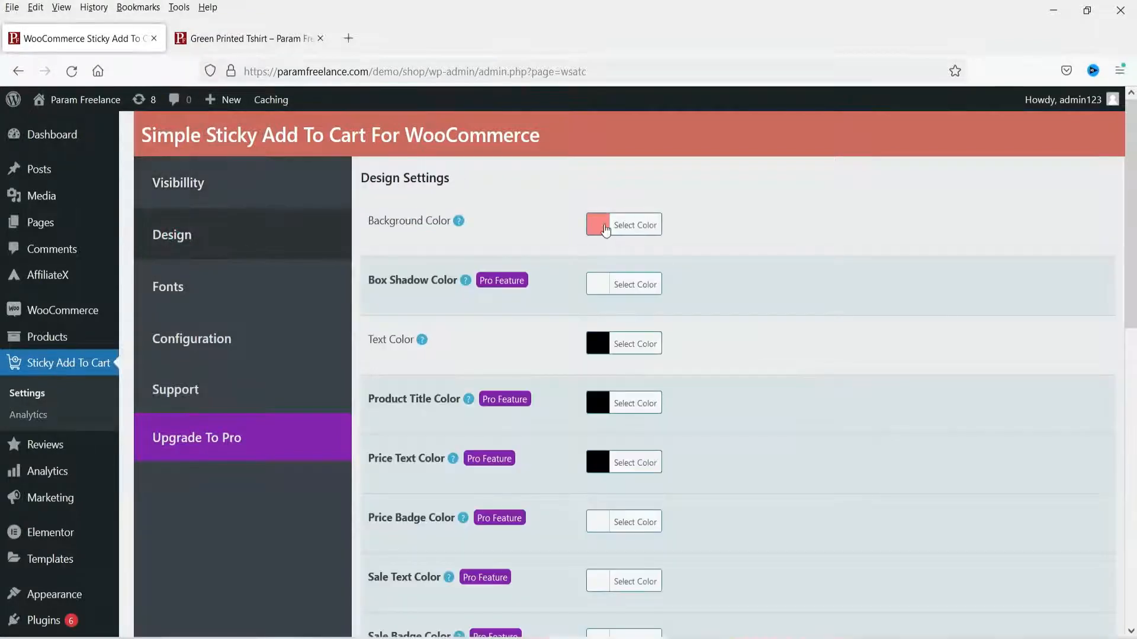
{"action": "left_click", "coordinate": [604, 225]}
{"action": "left_click", "coordinate": [259, 40]}
{"action": "scroll", "coordinate": [516, 155], "scroll_direction": "up", "scroll_amount": 2}
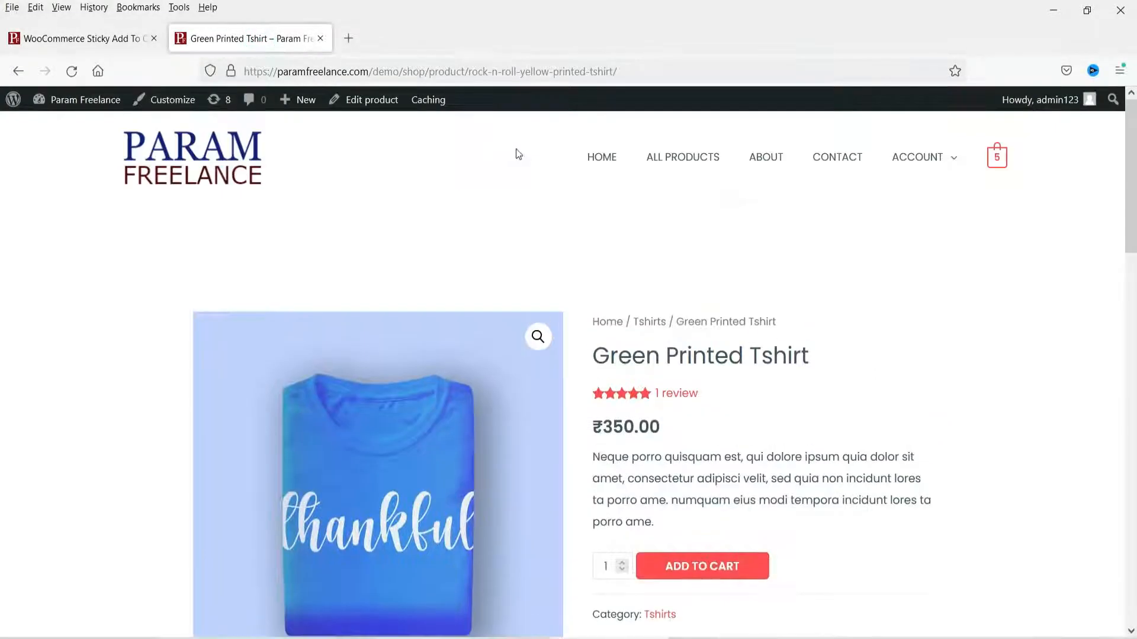
{"action": "scroll", "coordinate": [705, 269], "scroll_direction": "down", "scroll_amount": 5}
{"action": "left_click", "coordinate": [53, 39]}
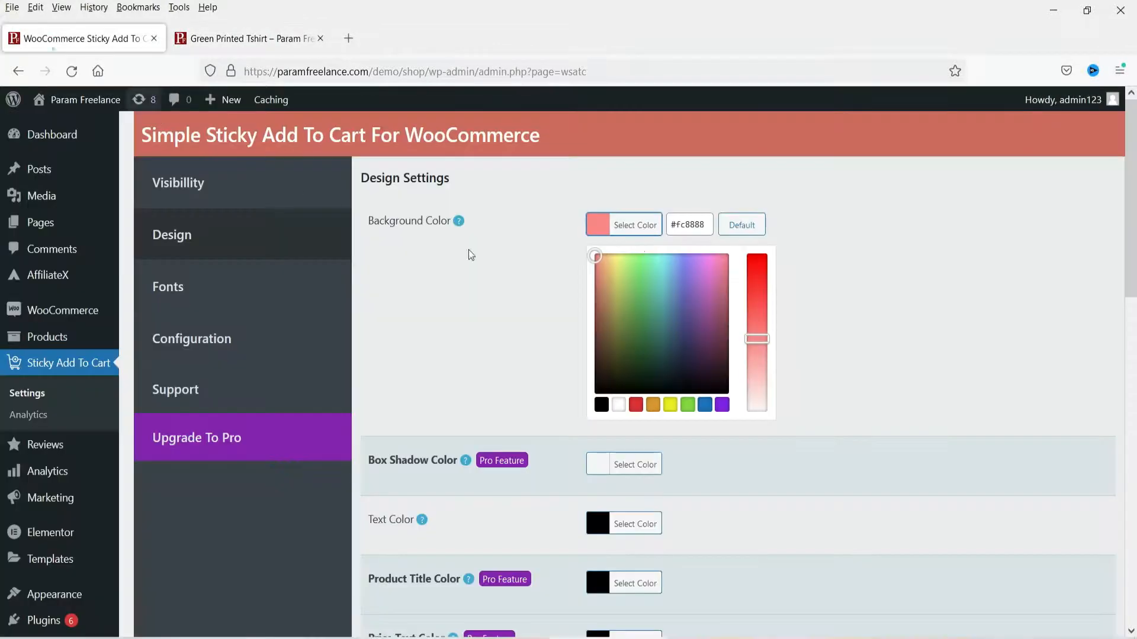
{"action": "left_click", "coordinate": [619, 407]}
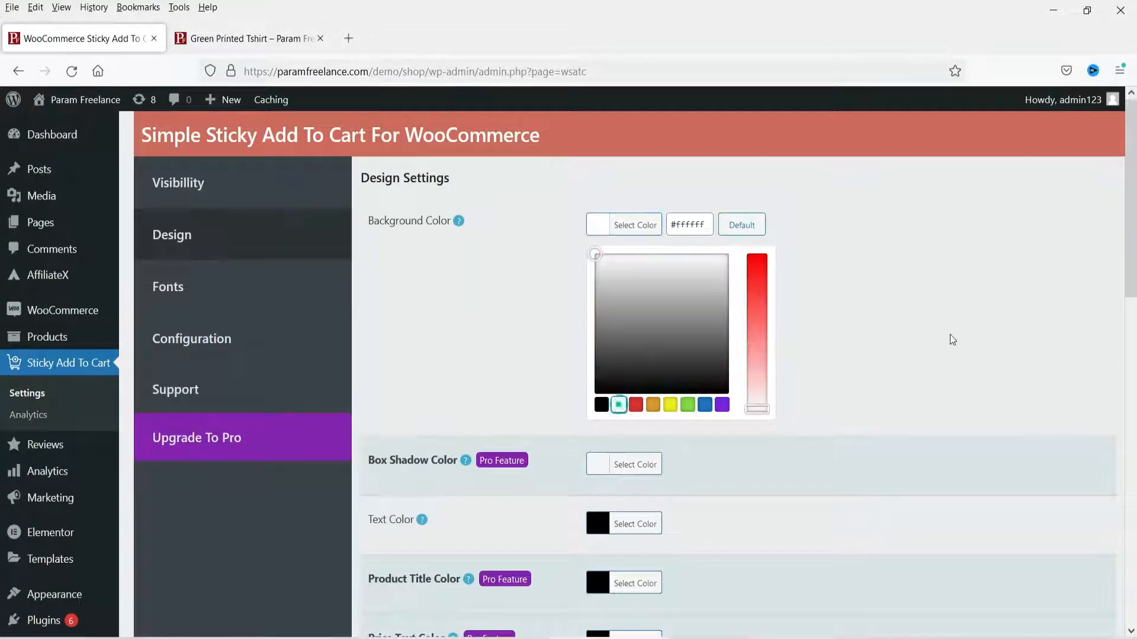
{"action": "left_click", "coordinate": [952, 337]}
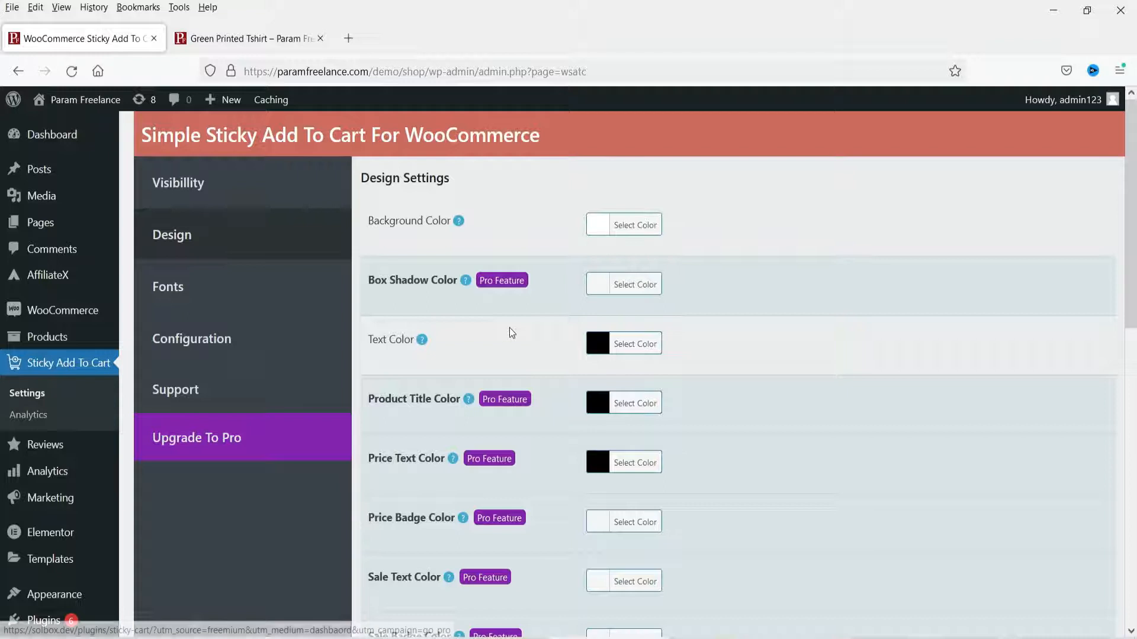
Check the sticky bar's text on the product page and set Text Color to dark blue in the Design settings.
{"action": "left_click", "coordinate": [248, 38]}
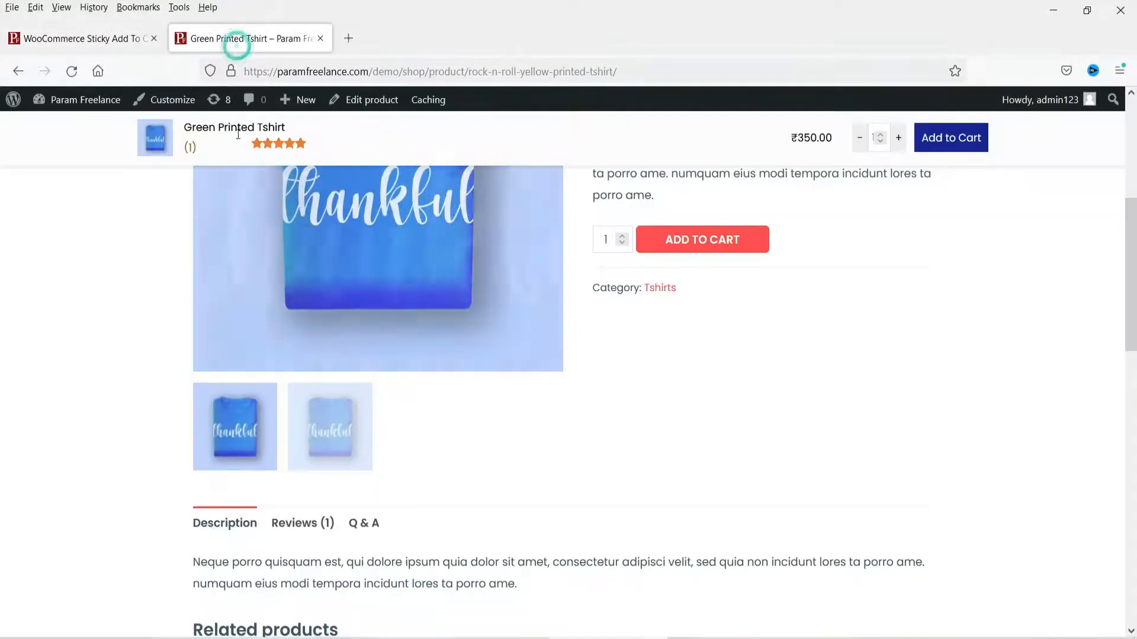
{"action": "left_click", "coordinate": [94, 39]}
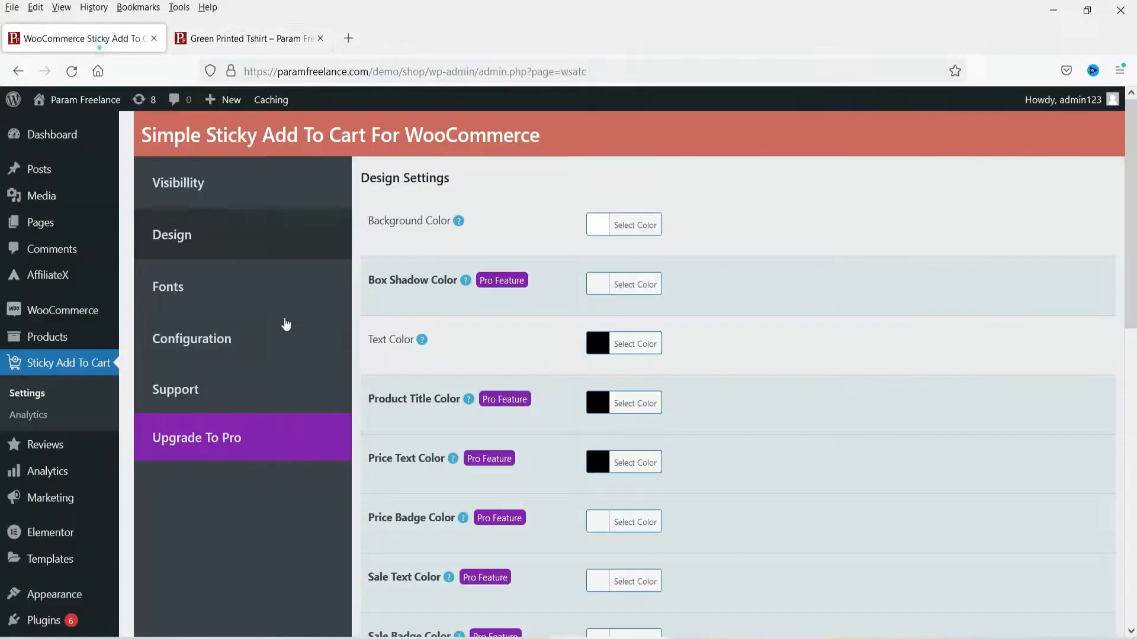
{"action": "left_click", "coordinate": [596, 346]}
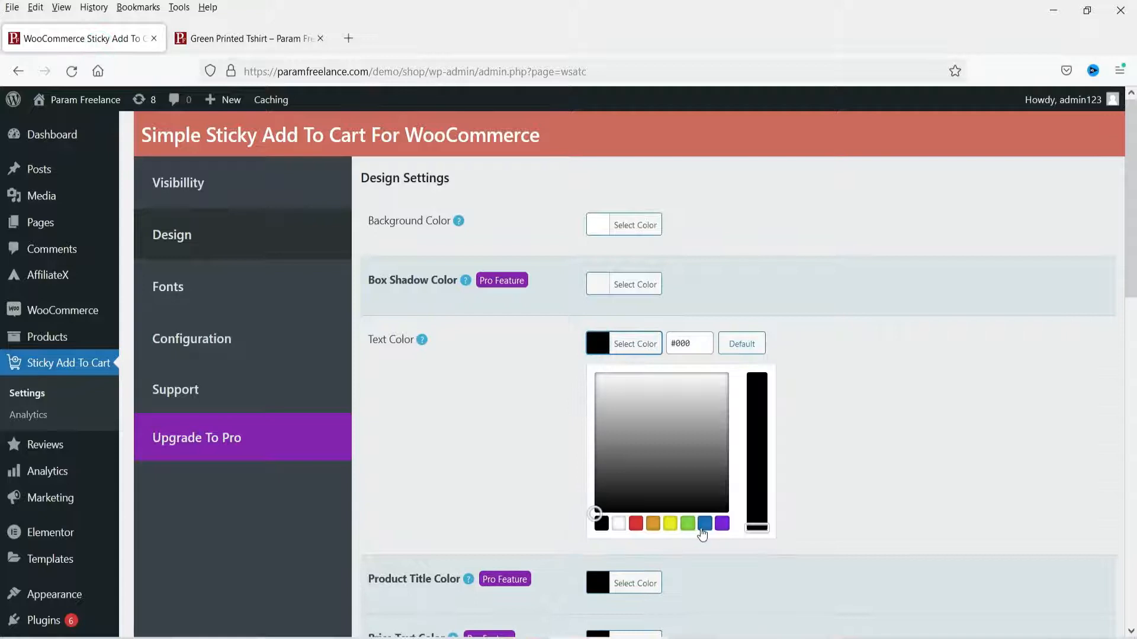
{"action": "left_click", "coordinate": [703, 524]}
{"action": "left_click", "coordinate": [680, 435]}
{"action": "left_click", "coordinate": [925, 388]}
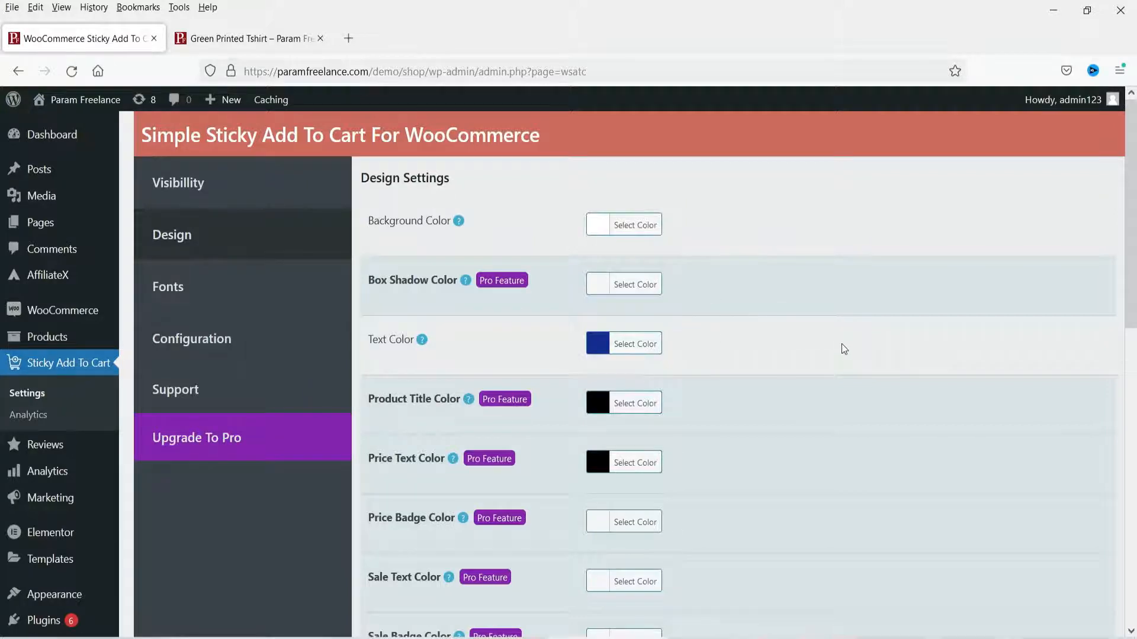
Examine the Review Stars Color setting and compare it with the stars in the product page's sticky bar.
{"action": "scroll", "coordinate": [425, 216], "scroll_direction": "down", "scroll_amount": 3}
{"action": "scroll", "coordinate": [757, 327], "scroll_direction": "down", "scroll_amount": 3}
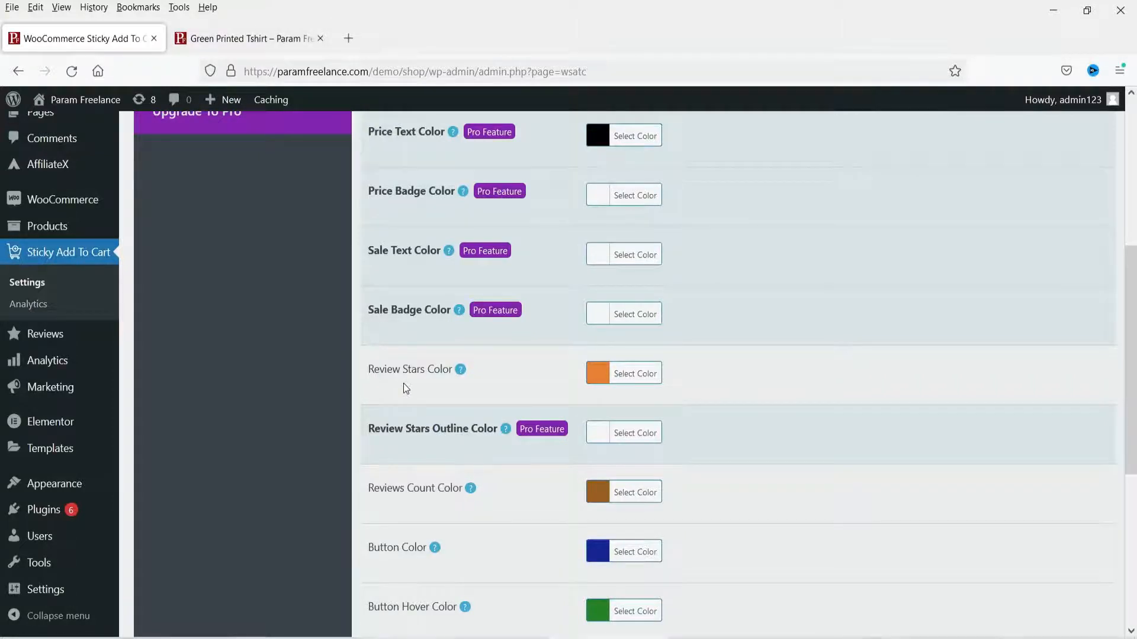
{"action": "left_click", "coordinate": [248, 38]}
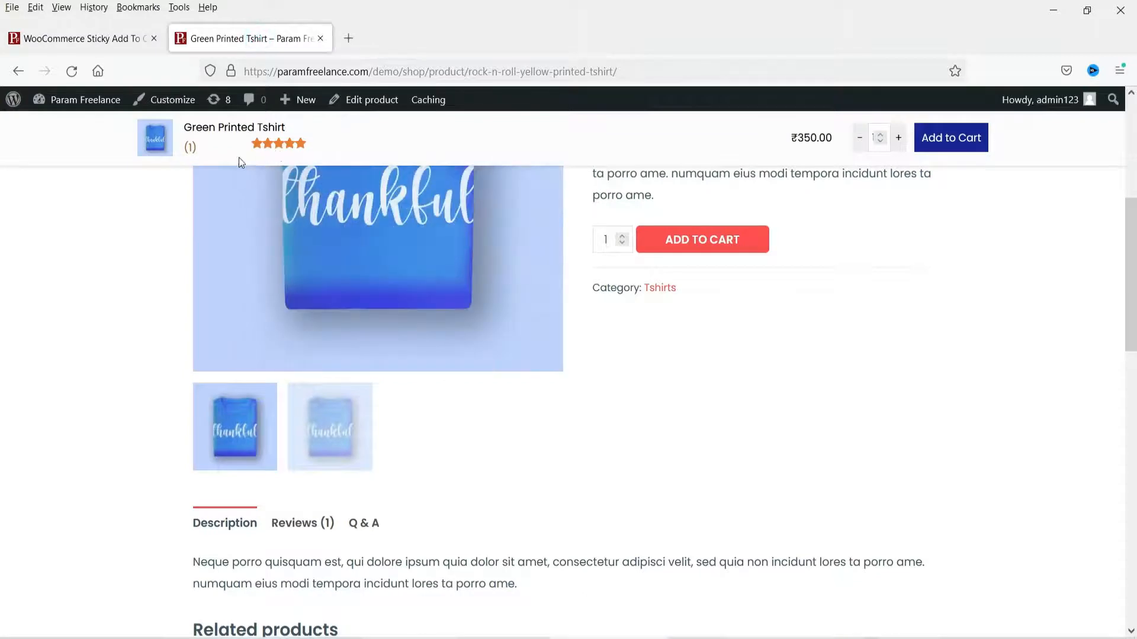
{"action": "left_click", "coordinate": [91, 41]}
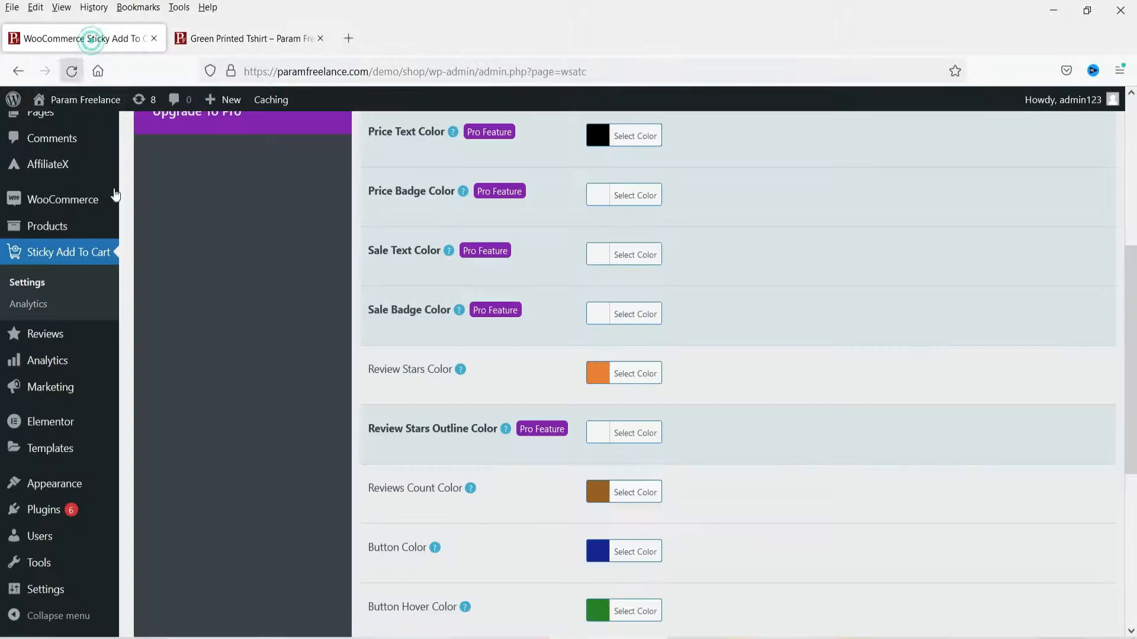
{"action": "left_click", "coordinate": [597, 377]}
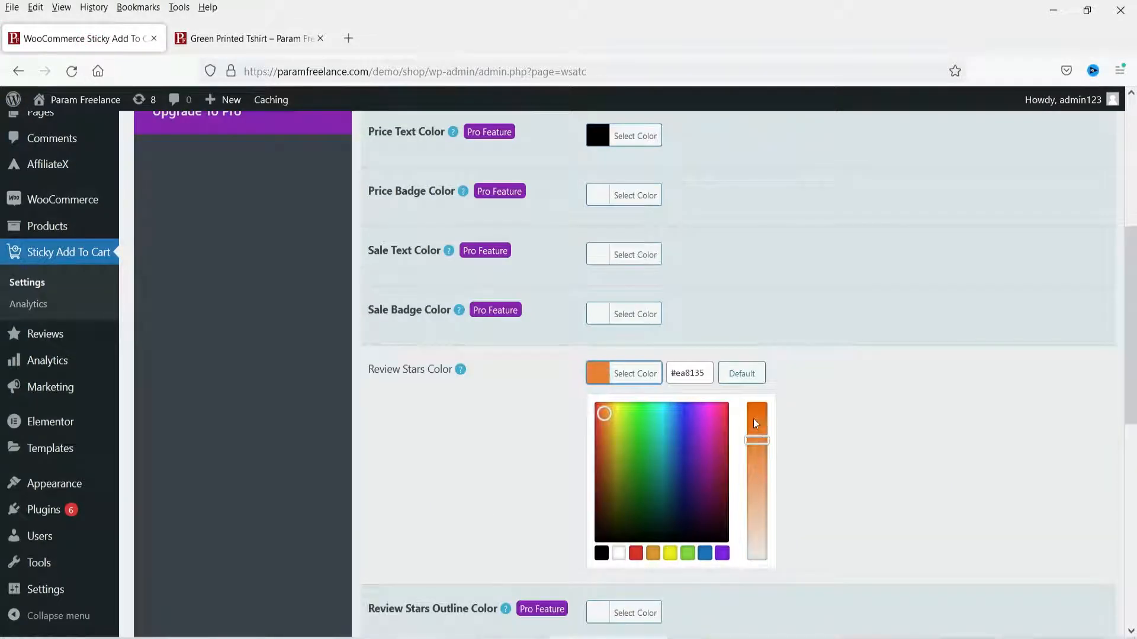
{"action": "left_click", "coordinate": [882, 407]}
Look at the review count in the product page's sticky bar and set Reviews Count Color to pink (#ea206a).
{"action": "scroll", "coordinate": [532, 323], "scroll_direction": "down", "scroll_amount": 5}
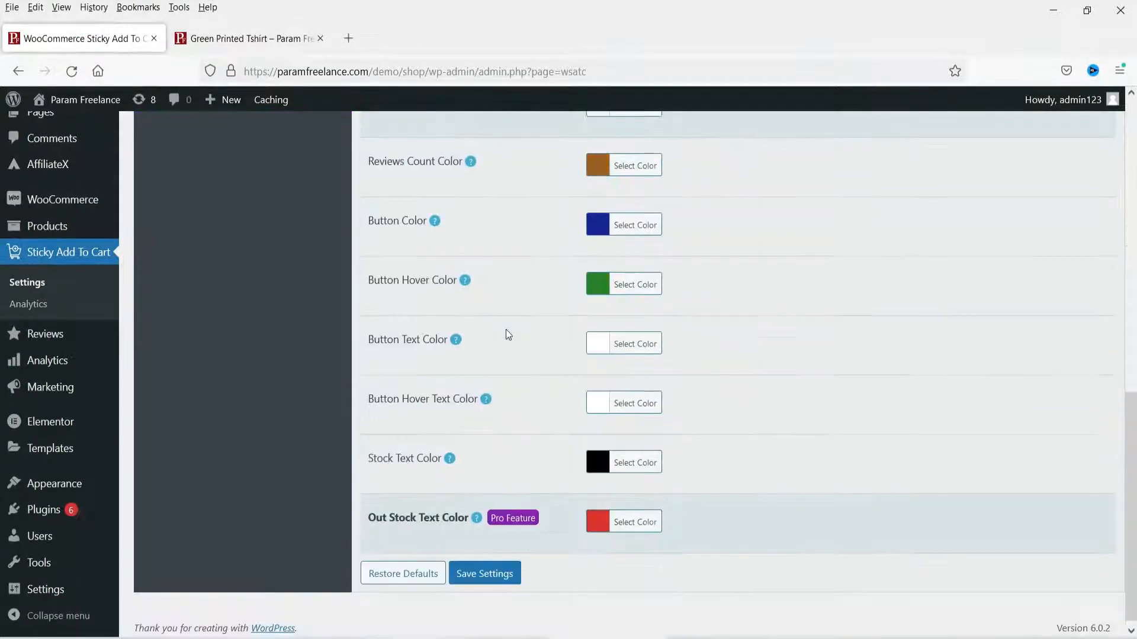
{"action": "left_click", "coordinate": [236, 48]}
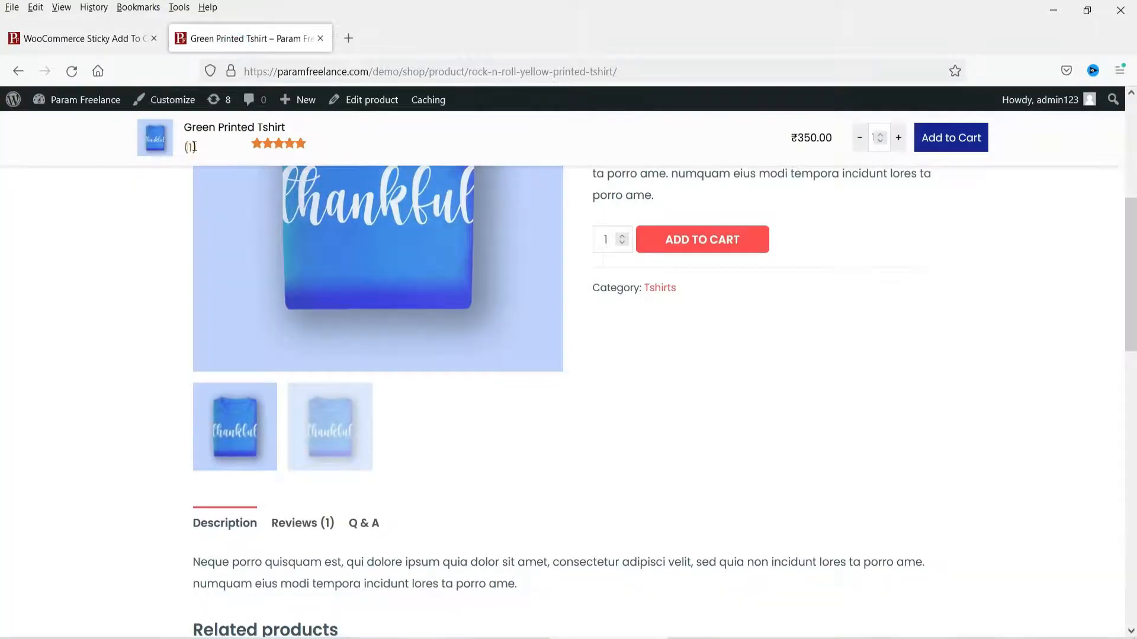
{"action": "left_click", "coordinate": [105, 40]}
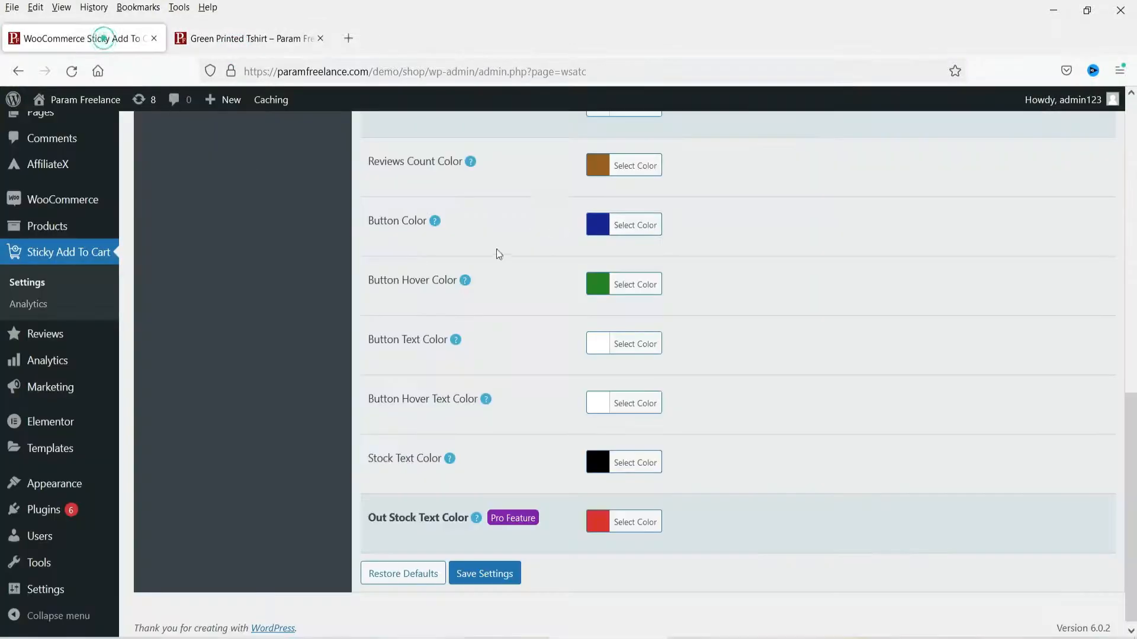
{"action": "left_click", "coordinate": [598, 168]}
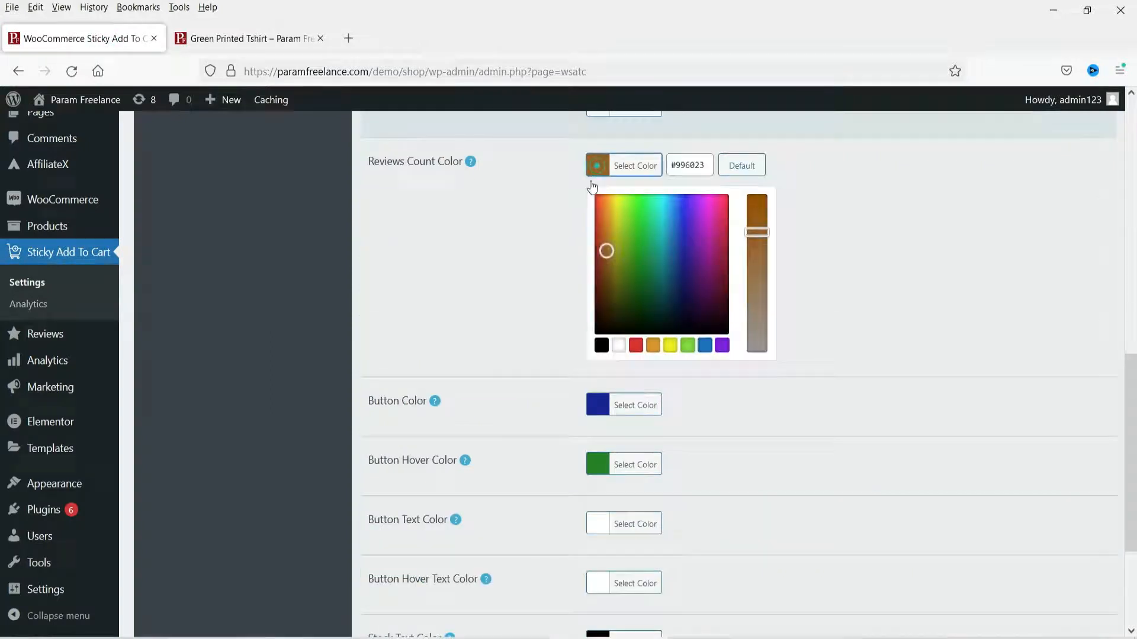
{"action": "left_click", "coordinate": [671, 349]}
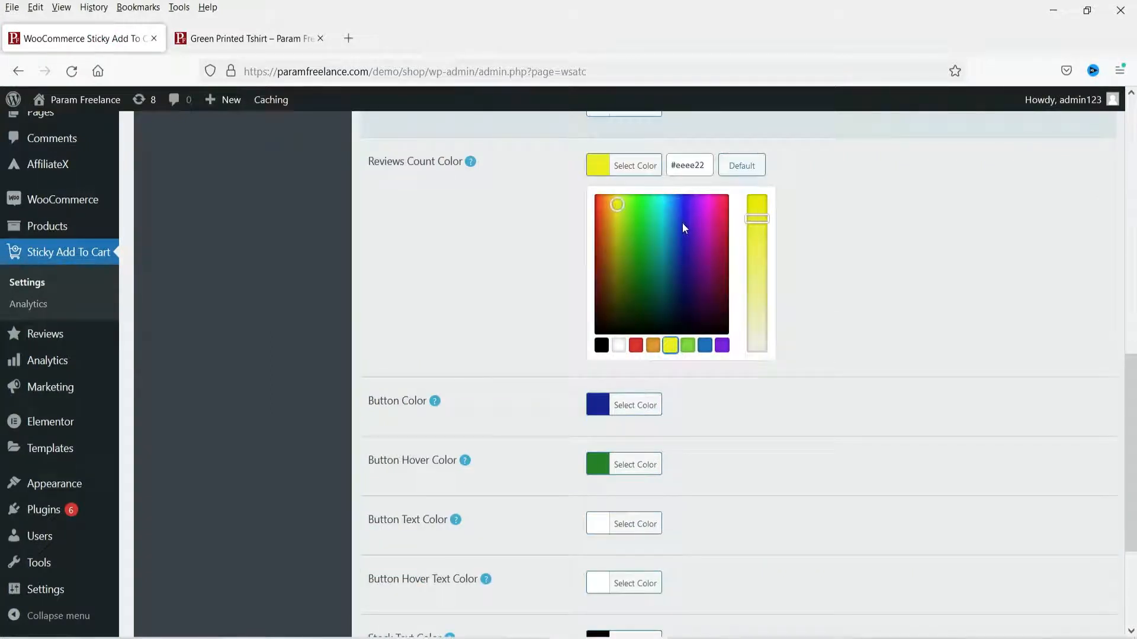
{"action": "left_click", "coordinate": [721, 210]}
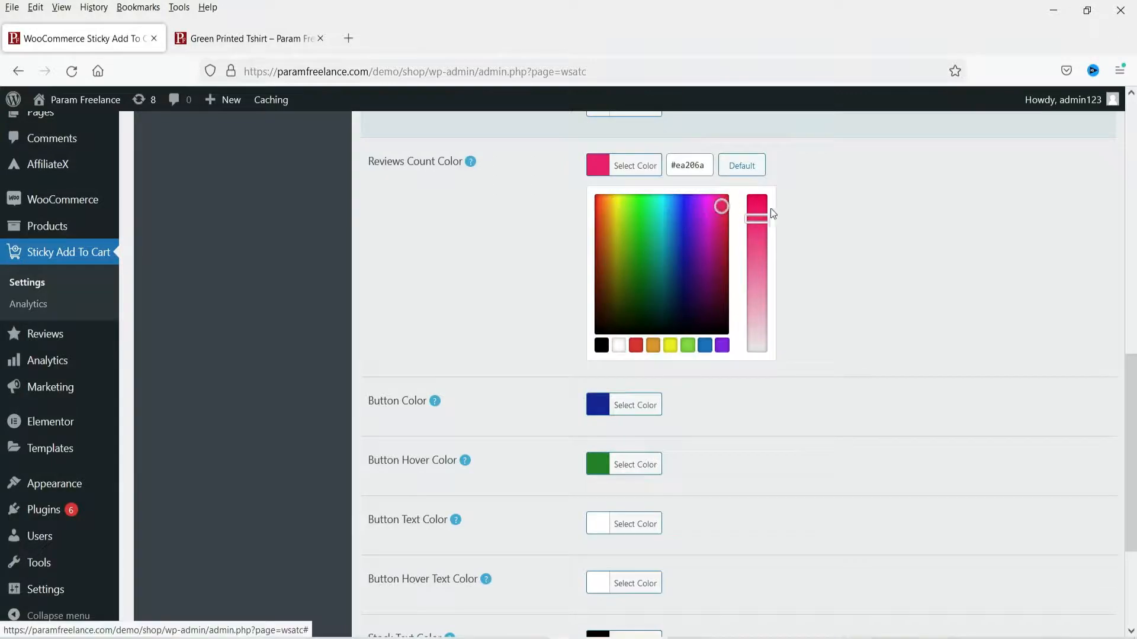
{"action": "left_click", "coordinate": [509, 236]}
{"action": "left_click", "coordinate": [507, 232]}
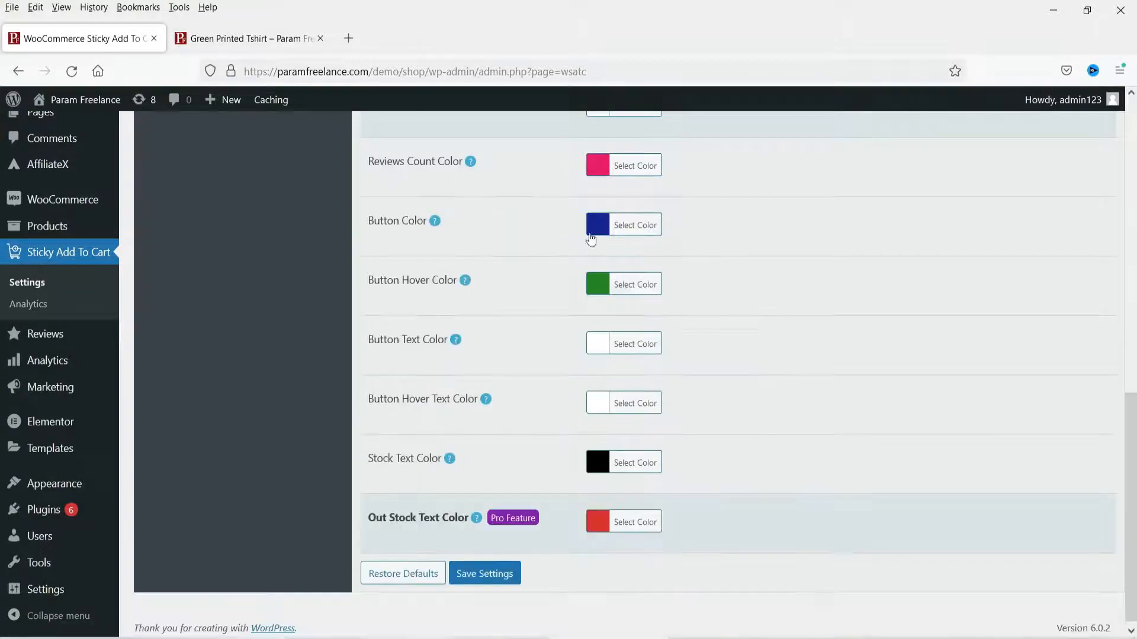
Check the sticky bar's Add to Cart button on the product page and set Button Color to #ba441d.
{"action": "left_click", "coordinate": [253, 43]}
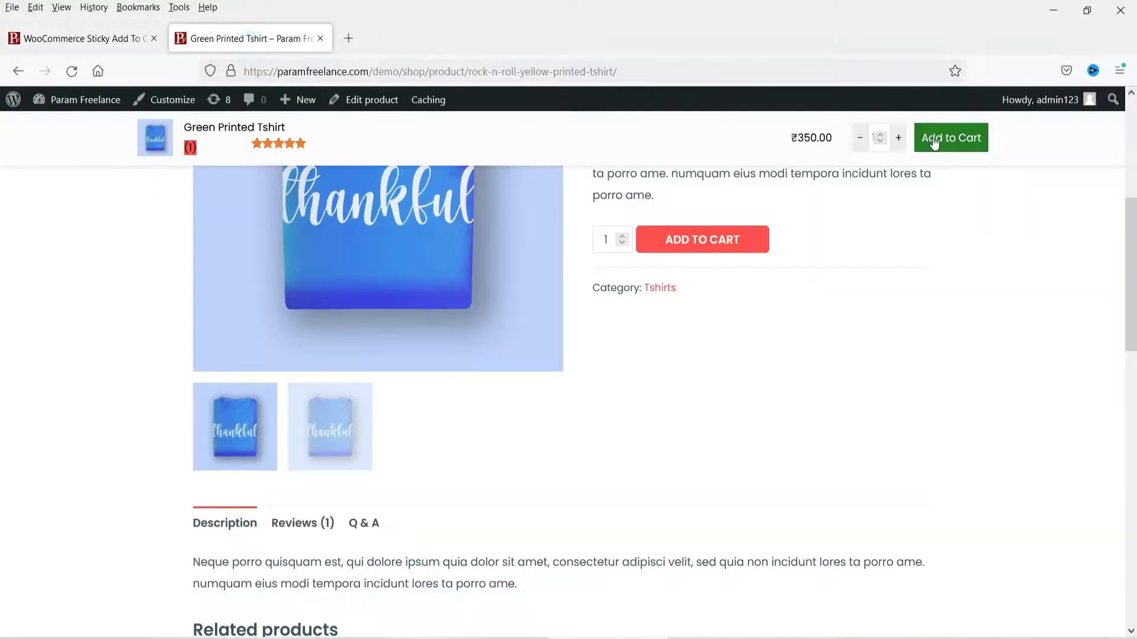
{"action": "left_click", "coordinate": [31, 41]}
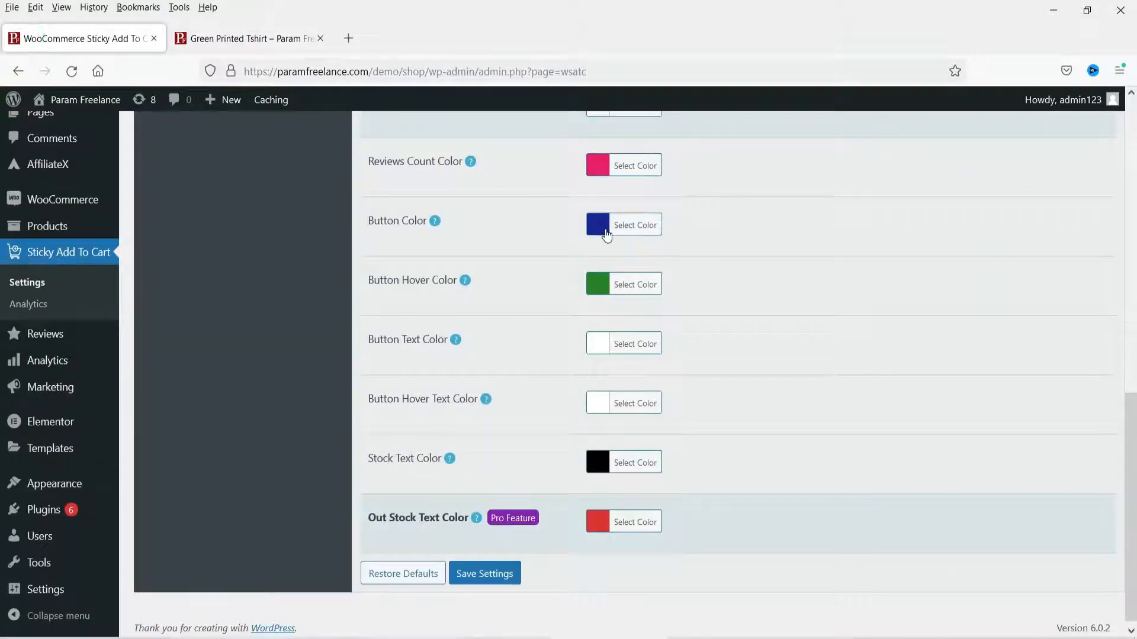
{"action": "left_click", "coordinate": [619, 225]}
{"action": "left_click_drag", "start_coordinate": [599, 274], "coordinate": [601, 292]}
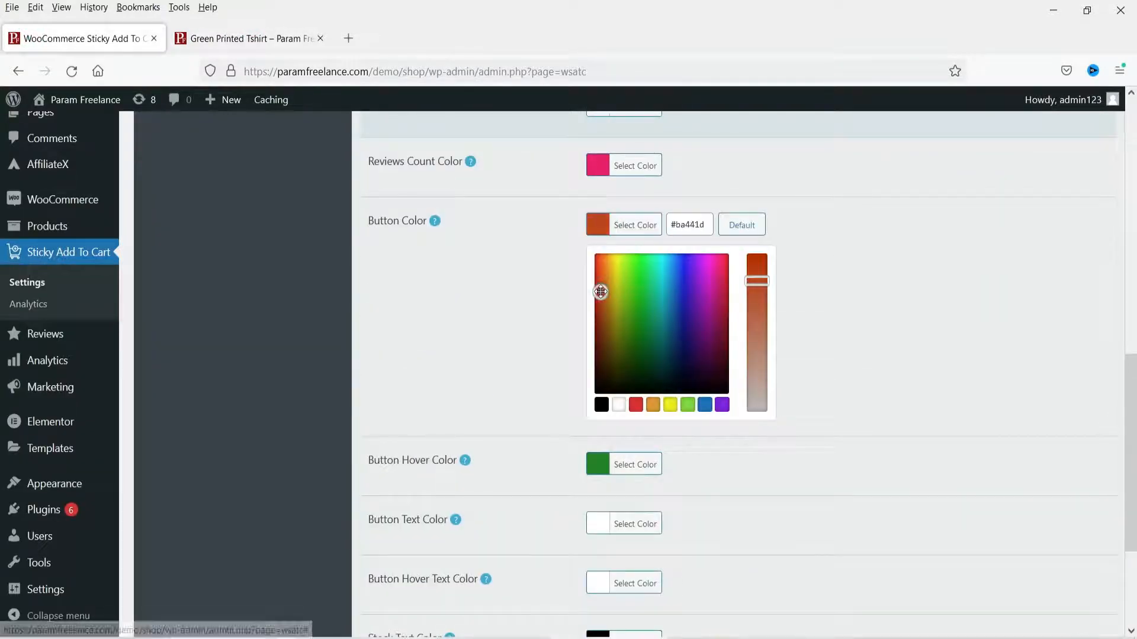
{"action": "left_click", "coordinate": [498, 301]}
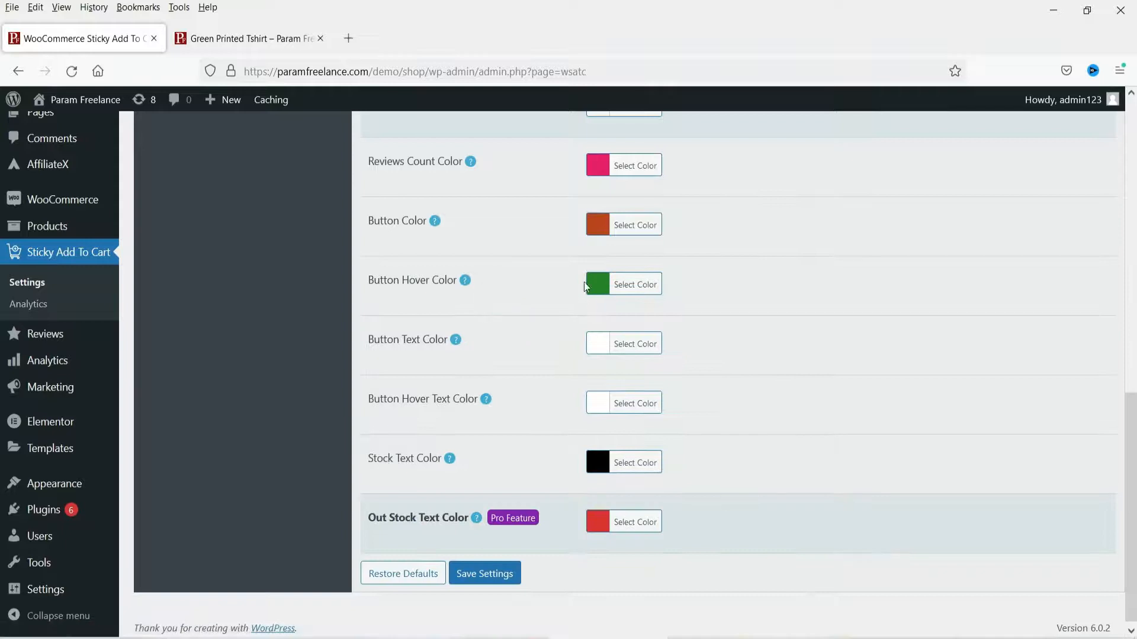
Set Button Hover Color to black (#000000).
{"action": "left_click", "coordinate": [591, 284]}
{"action": "left_click", "coordinate": [601, 464]}
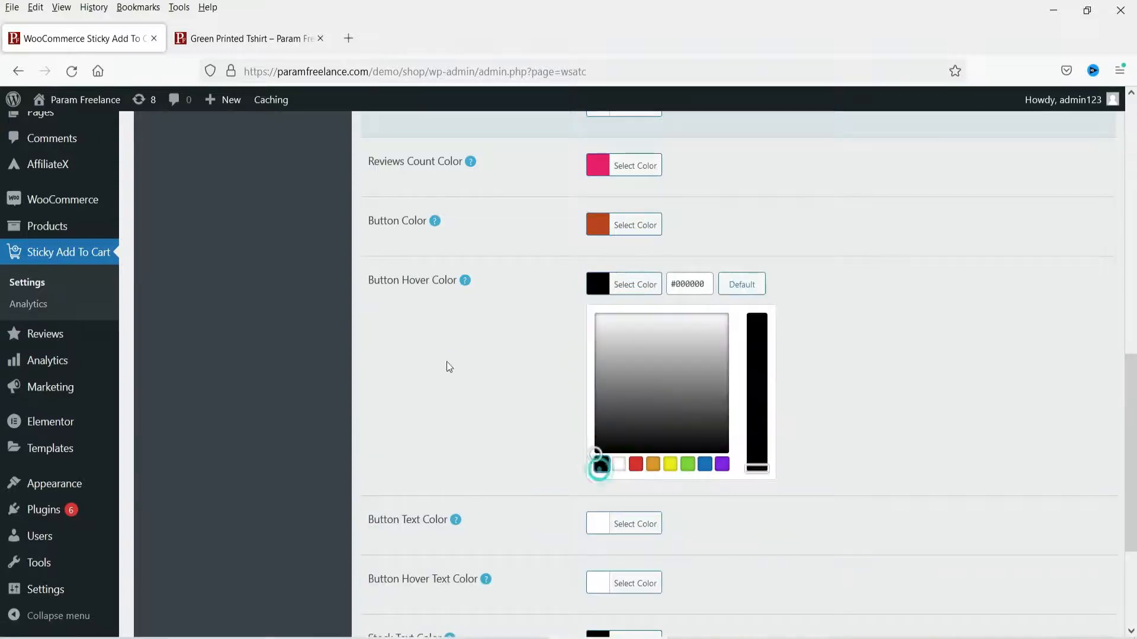
{"action": "left_click", "coordinate": [447, 362]}
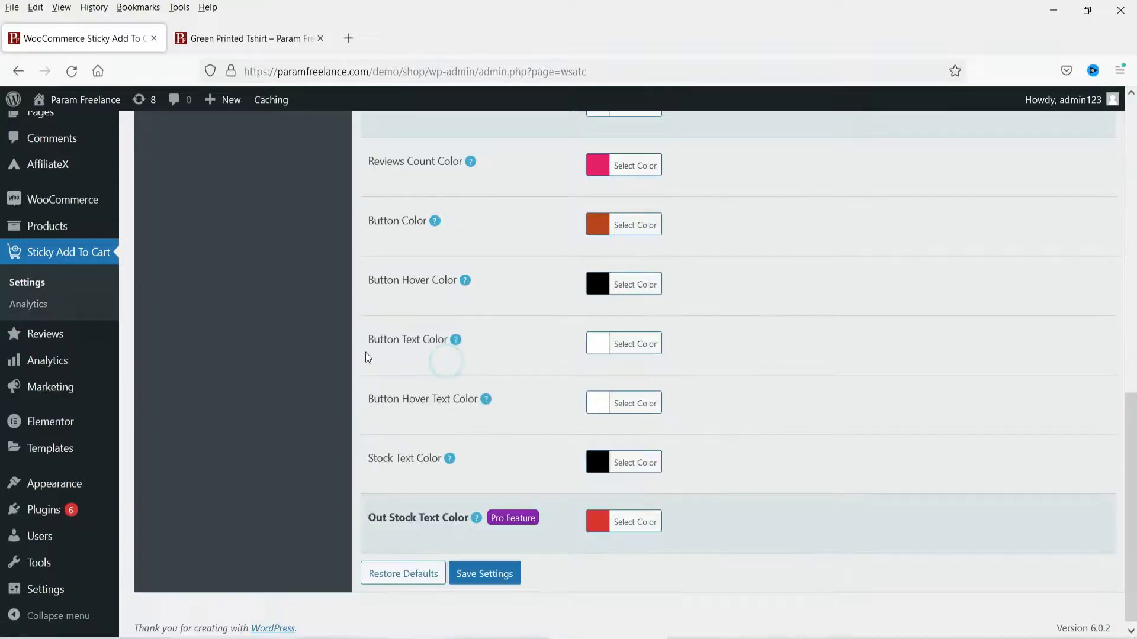
Compare the Add to Cart button's hover look on the product page and save the Design settings.
{"action": "left_click", "coordinate": [267, 39]}
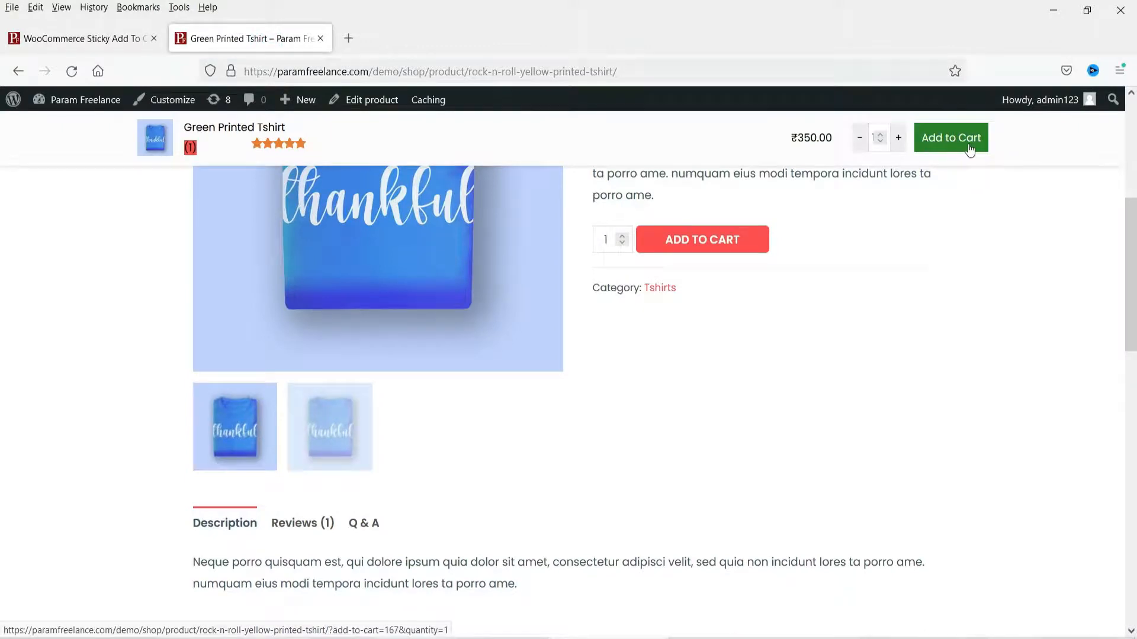
{"action": "left_click", "coordinate": [74, 35]}
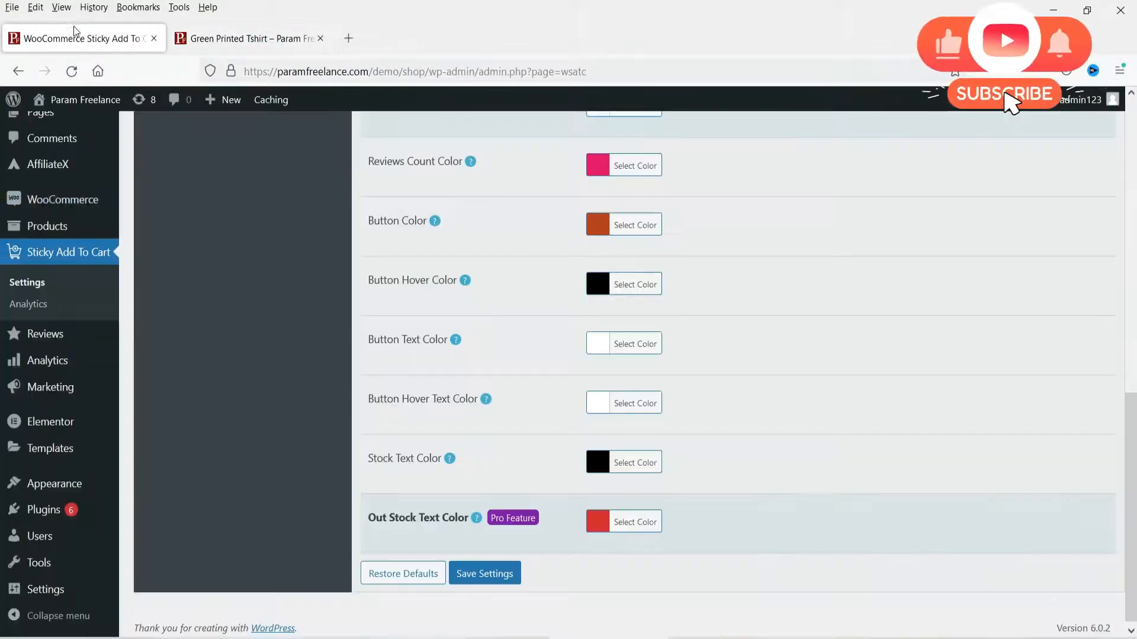
{"action": "scroll", "coordinate": [769, 358], "scroll_direction": "down", "scroll_amount": 1}
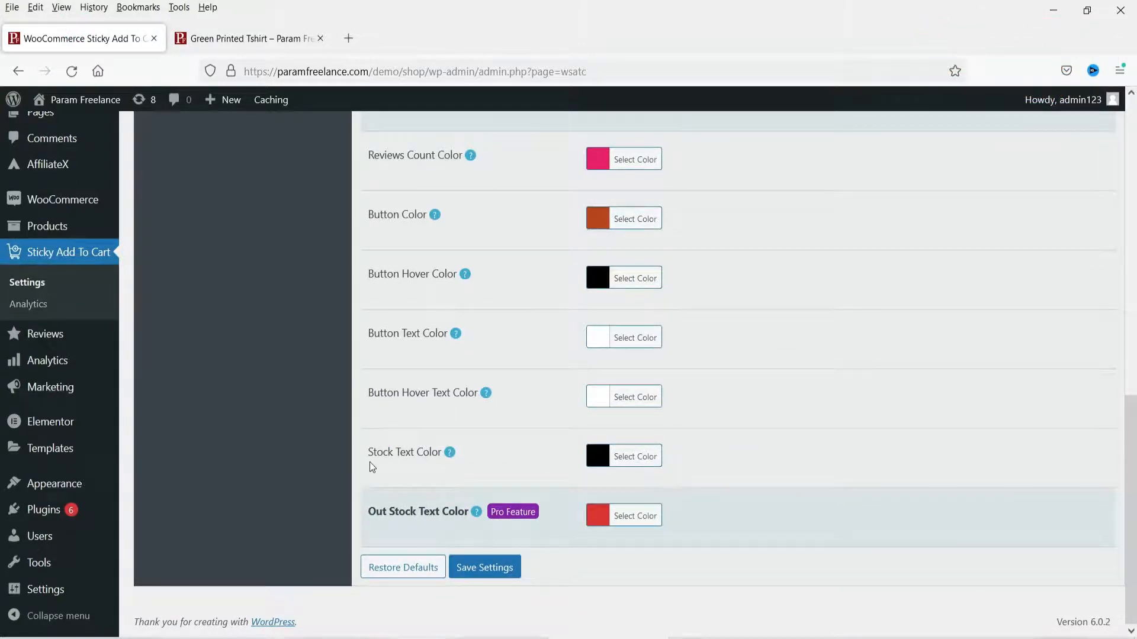
{"action": "left_click", "coordinate": [493, 569]}
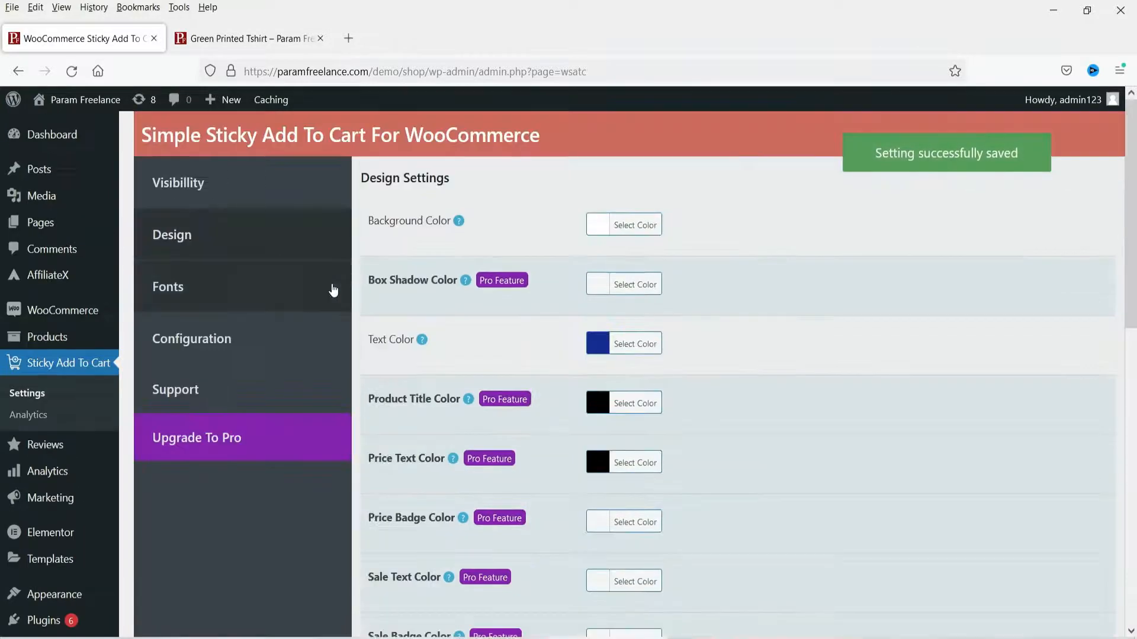
Look over the Fonts settings, open the Configuration settings and examine the Simple Product Button Text field.
{"action": "left_click", "coordinate": [209, 293]}
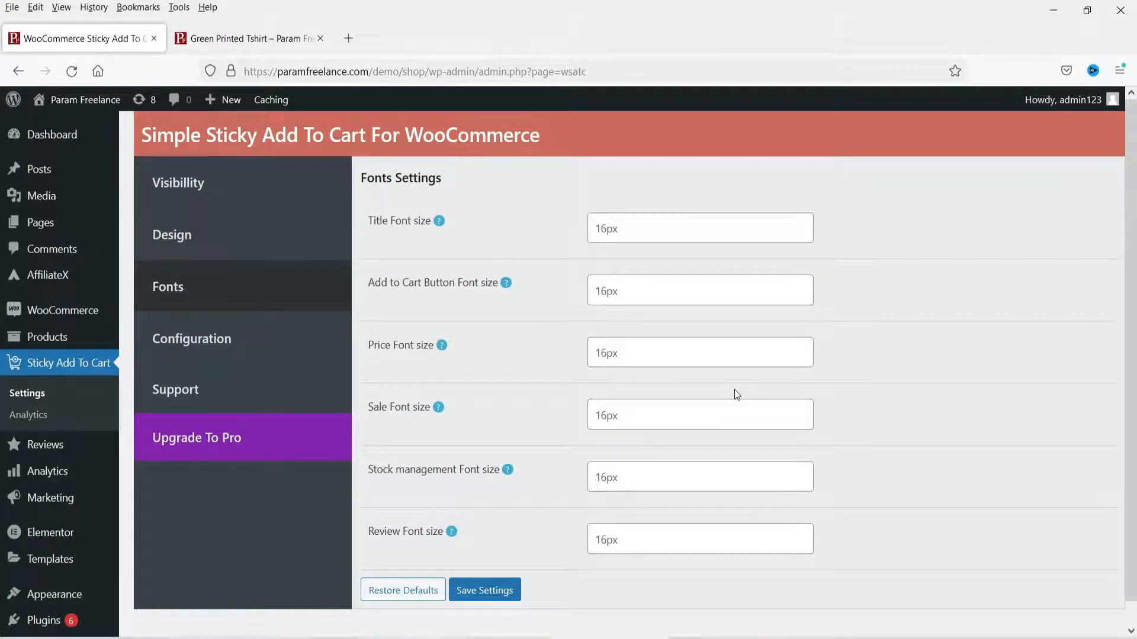
{"action": "left_click", "coordinate": [223, 355]}
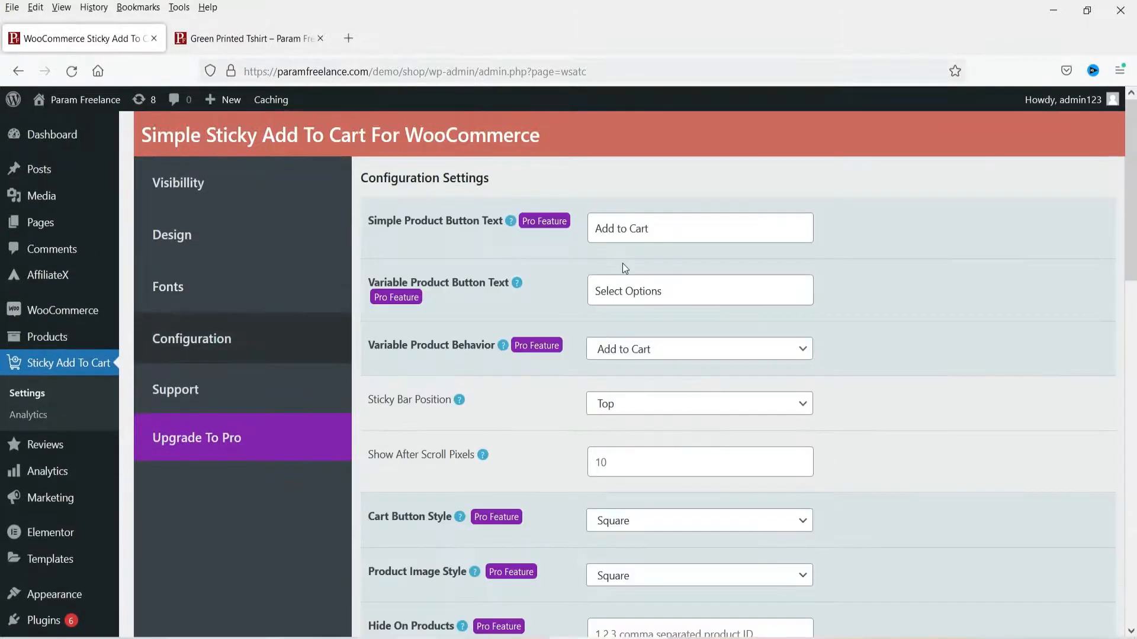
{"action": "left_click", "coordinate": [249, 38]}
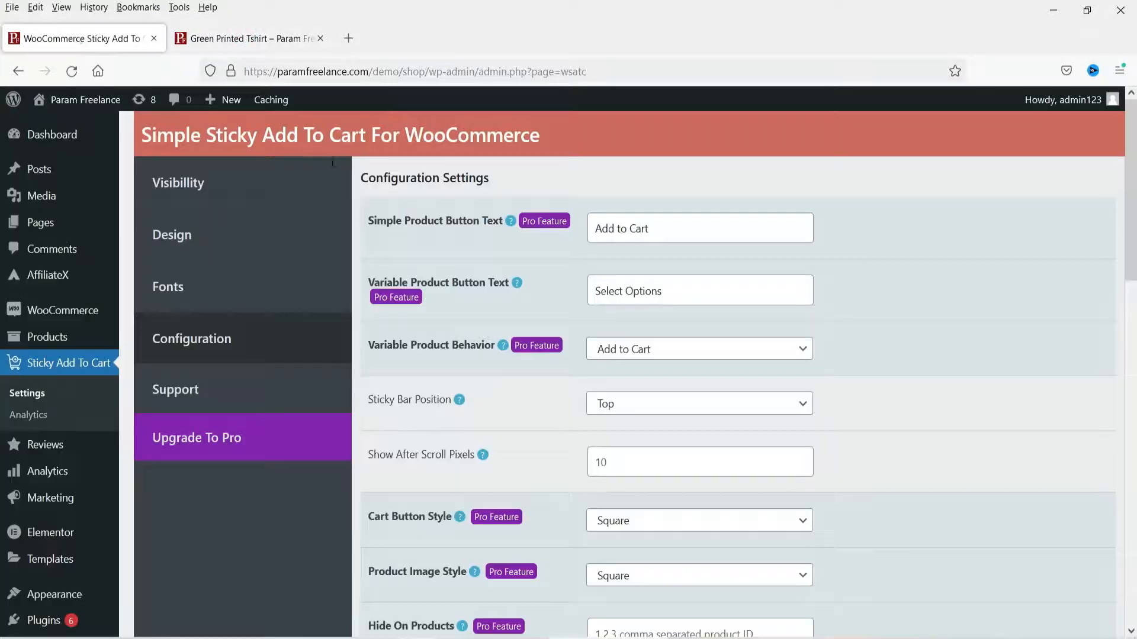
{"action": "left_click", "coordinate": [83, 38]}
{"action": "left_click", "coordinate": [671, 229]}
{"action": "triple_click", "coordinate": [672, 229]}
Set Sticky Bar Position to Bottom in the Configuration settings.
{"action": "scroll", "coordinate": [974, 276], "scroll_direction": "down", "scroll_amount": 3}
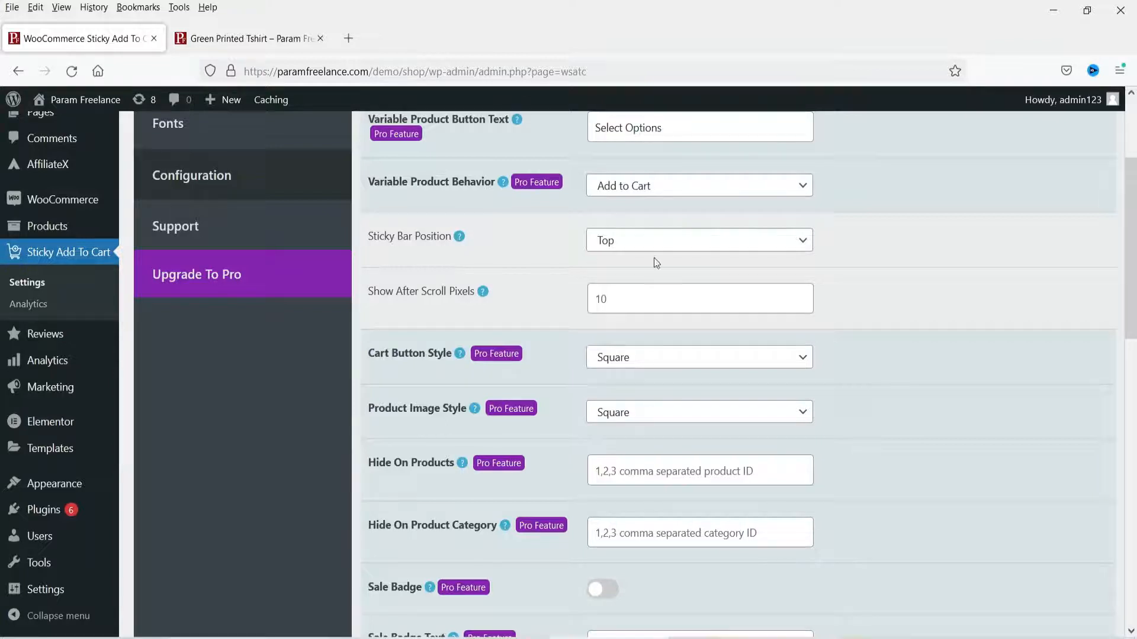
{"action": "left_click", "coordinate": [707, 248]}
{"action": "left_click", "coordinate": [685, 289]}
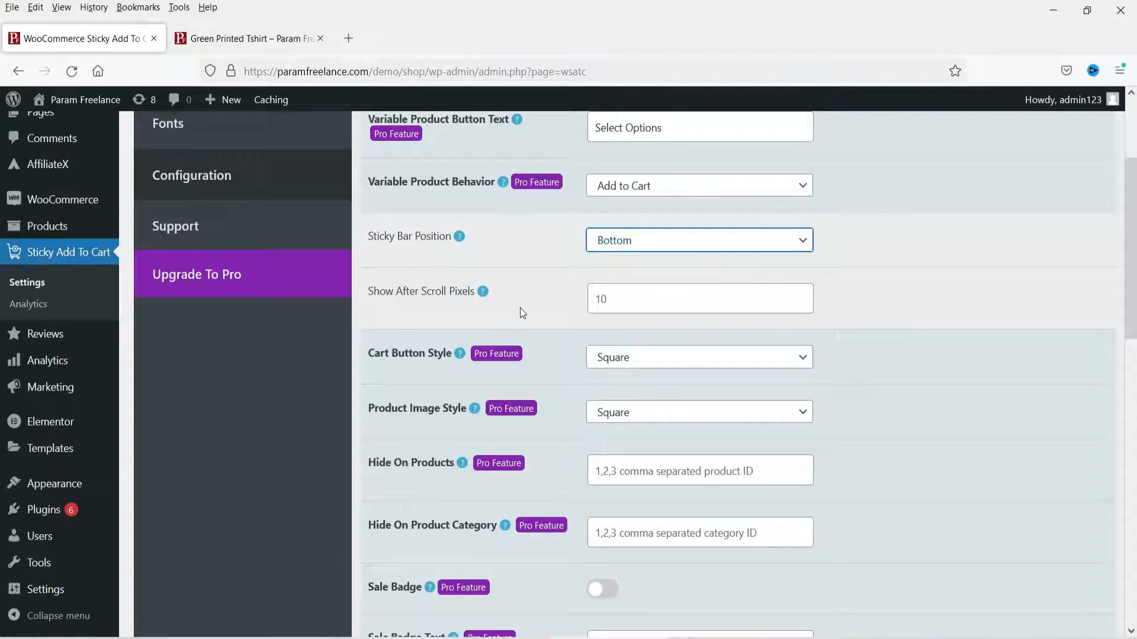
Examine the Show After Scroll Pixels field and the button, image, hide and sale badge options in the Configuration settings.
{"action": "left_click", "coordinate": [628, 296]}
{"action": "left_click", "coordinate": [545, 308]}
{"action": "scroll", "coordinate": [500, 201], "scroll_direction": "down", "scroll_amount": 3}
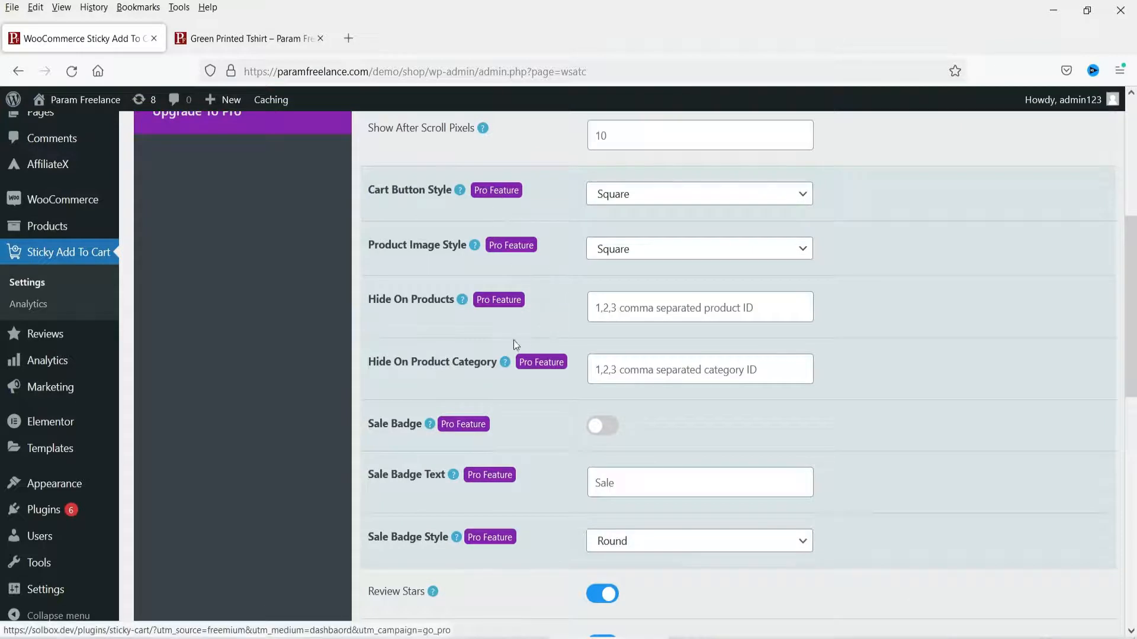
{"action": "scroll", "coordinate": [514, 340], "scroll_direction": "down", "scroll_amount": 3}
{"action": "scroll", "coordinate": [492, 303], "scroll_direction": "down", "scroll_amount": 3}
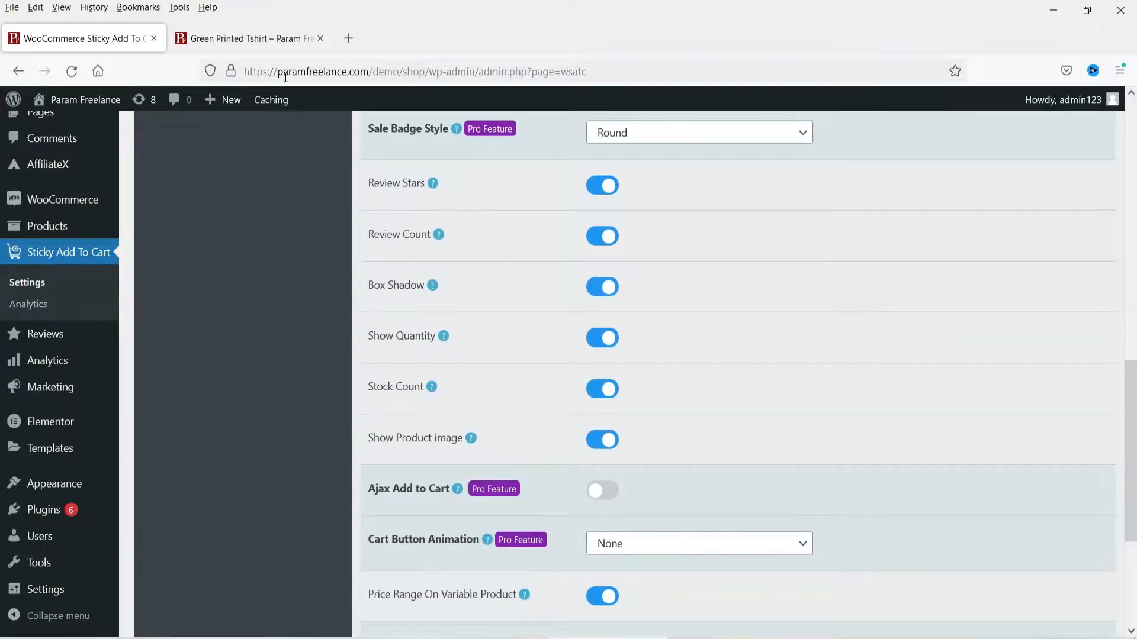
Compare the review, quantity, stock and product image switches in the Configuration settings with the sticky bar on the product page.
{"action": "left_click", "coordinate": [256, 39]}
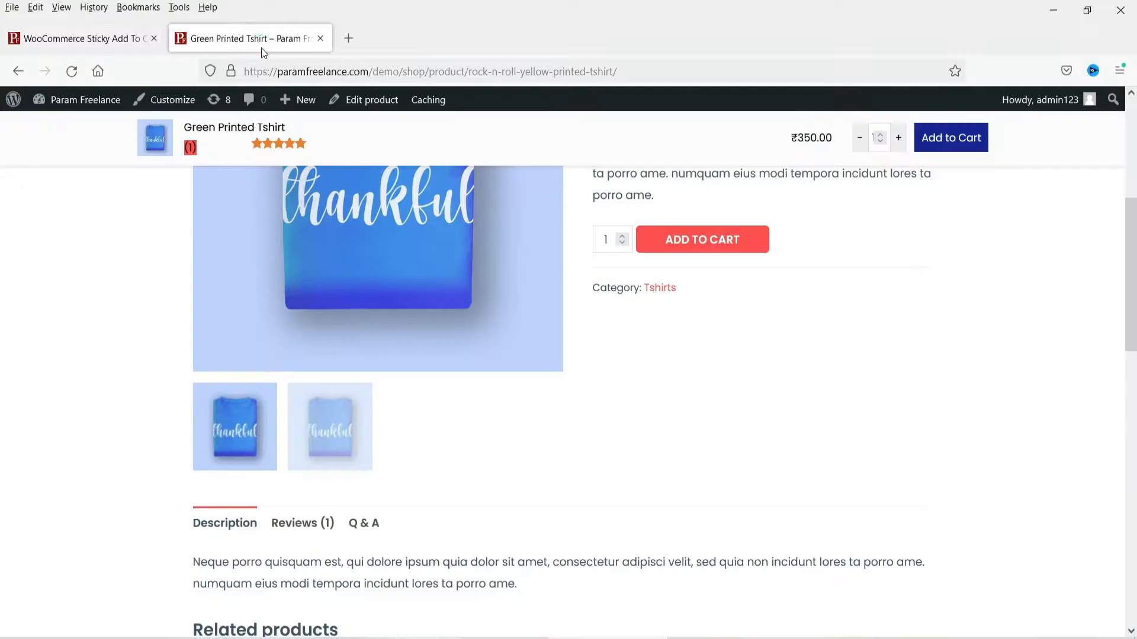
{"action": "left_click", "coordinate": [87, 38]}
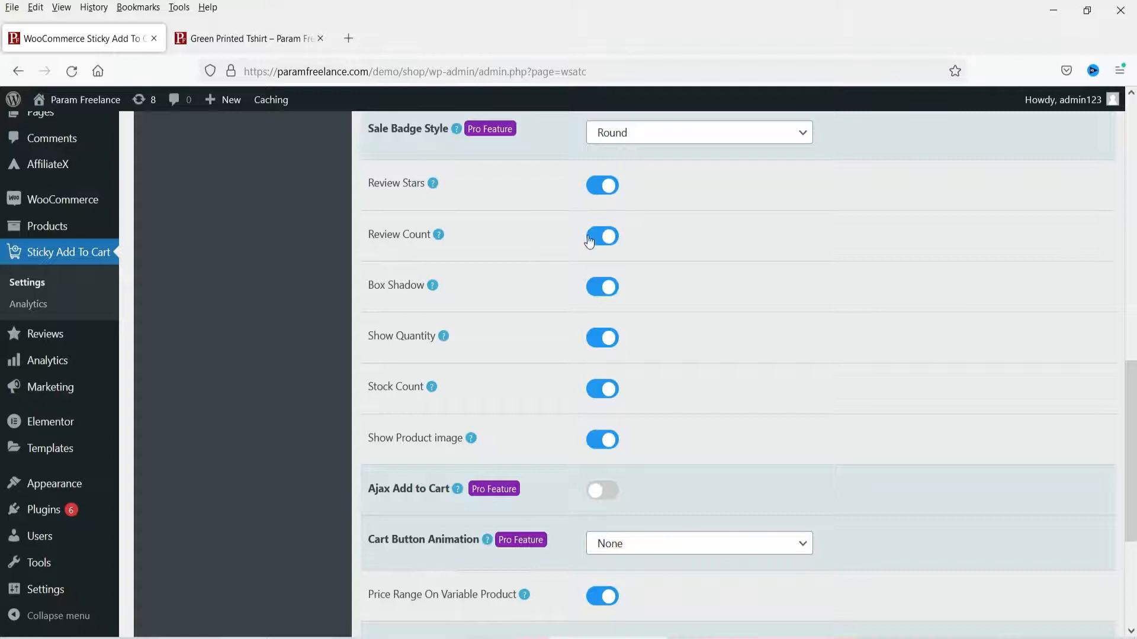
{"action": "left_click", "coordinate": [237, 38]}
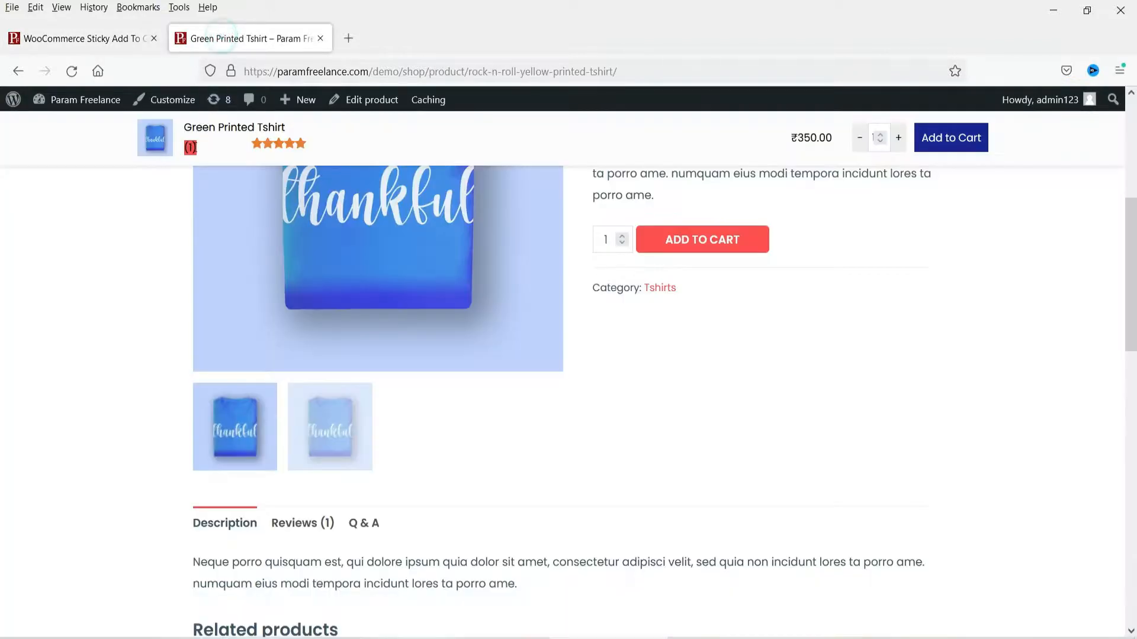
{"action": "left_click", "coordinate": [86, 37]}
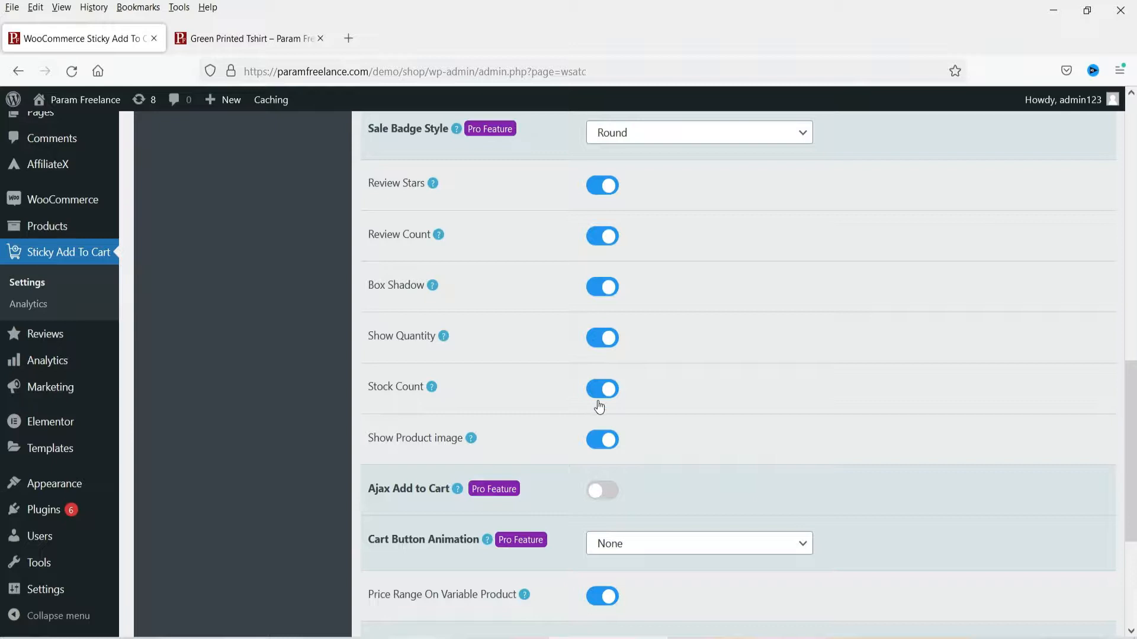
{"action": "scroll", "coordinate": [787, 350], "scroll_direction": "down", "scroll_amount": 3}
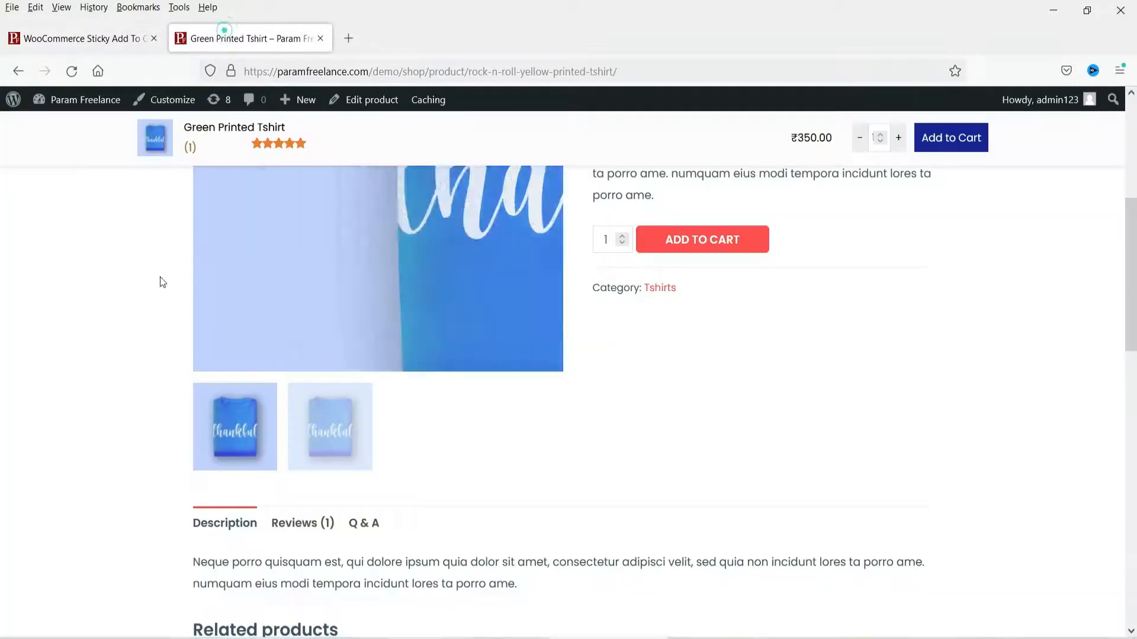
{"action": "left_click", "coordinate": [224, 30]}
{"action": "left_click", "coordinate": [92, 38]}
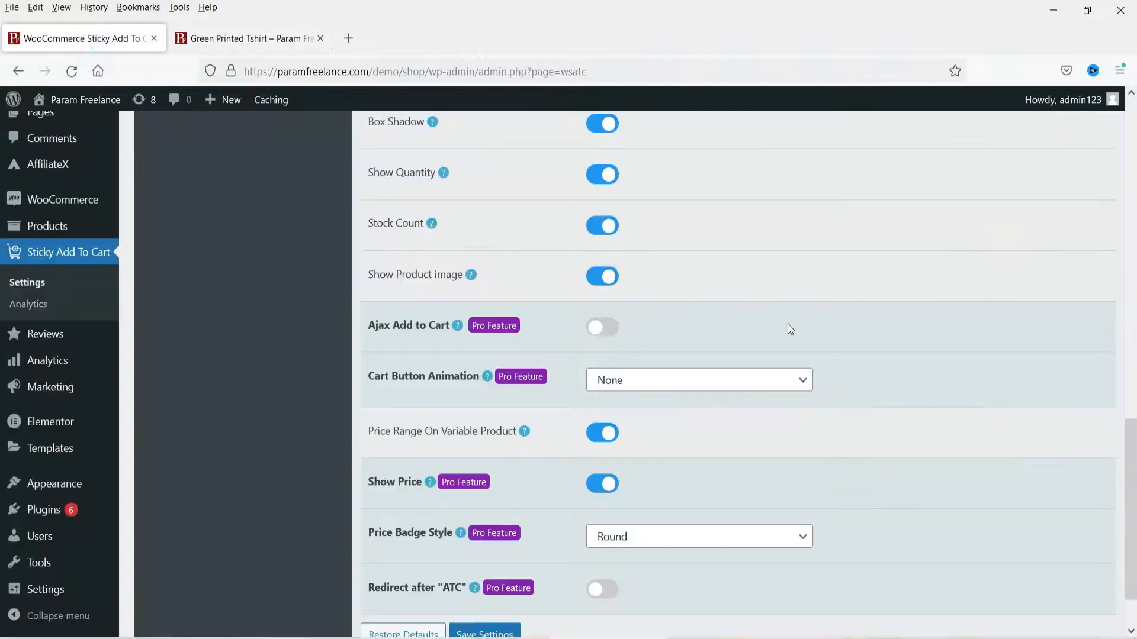
Save the Configuration settings and reload the Green Printed Tshirt product page.
{"action": "scroll", "coordinate": [795, 363], "scroll_direction": "down", "scroll_amount": 2}
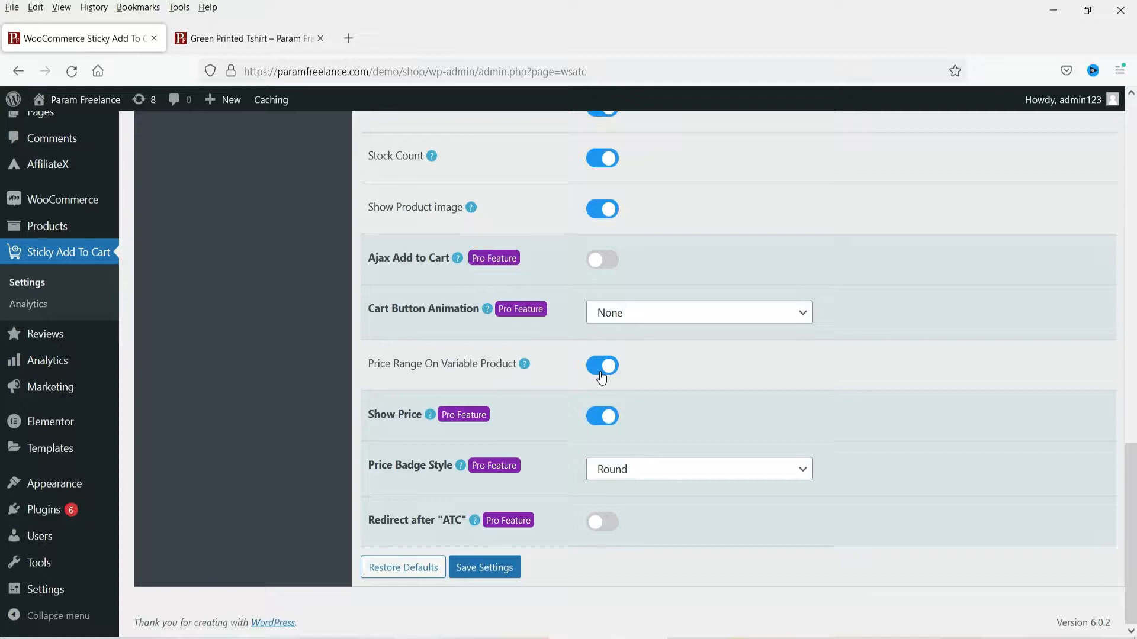
{"action": "left_click", "coordinate": [506, 568]}
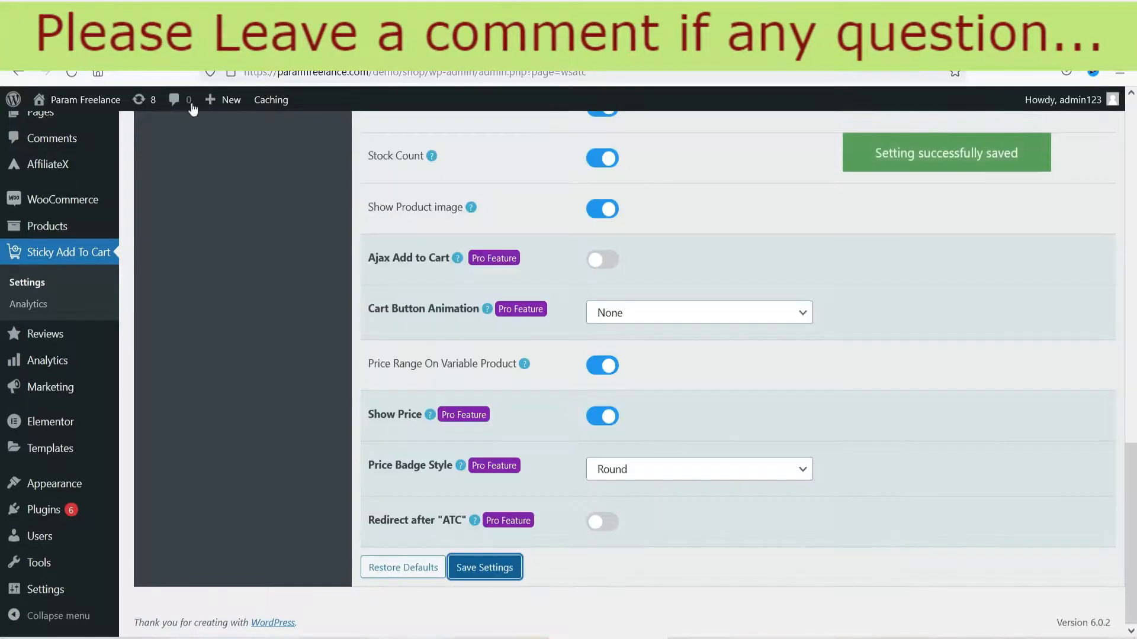
{"action": "left_click", "coordinate": [204, 39]}
{"action": "left_click", "coordinate": [71, 71]}
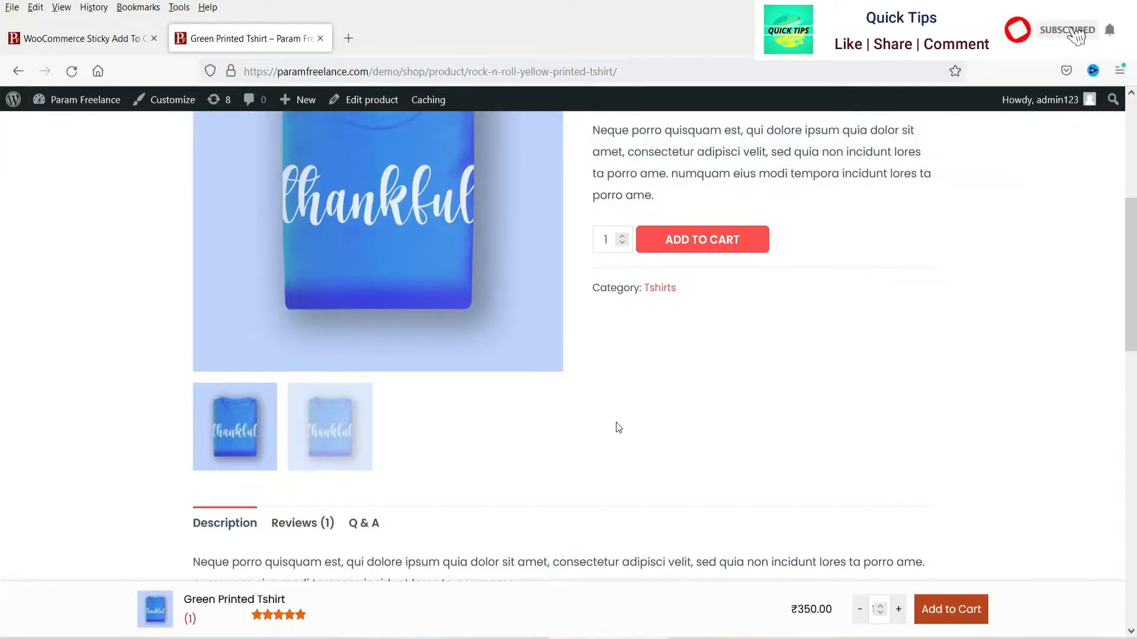
Check the sticky bar's position on the Green Printed Tshirt page, from the header down to the related products.
{"action": "scroll", "coordinate": [614, 423], "scroll_direction": "down", "scroll_amount": 3}
{"action": "scroll", "coordinate": [597, 421], "scroll_direction": "up", "scroll_amount": 9}
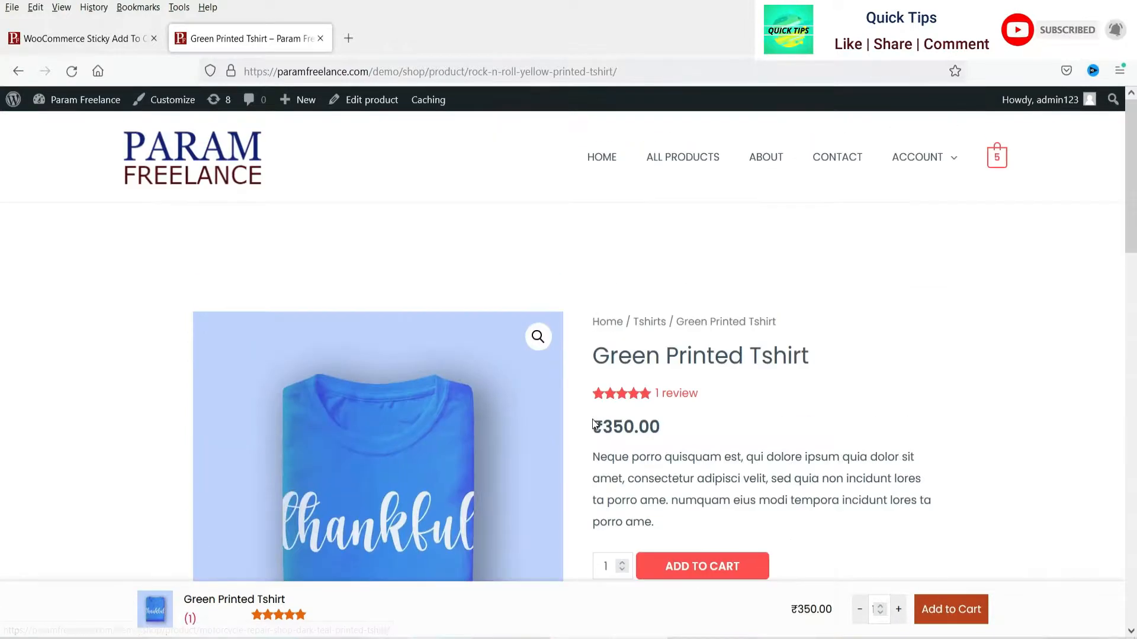
{"action": "scroll", "coordinate": [706, 445], "scroll_direction": "down", "scroll_amount": 8}
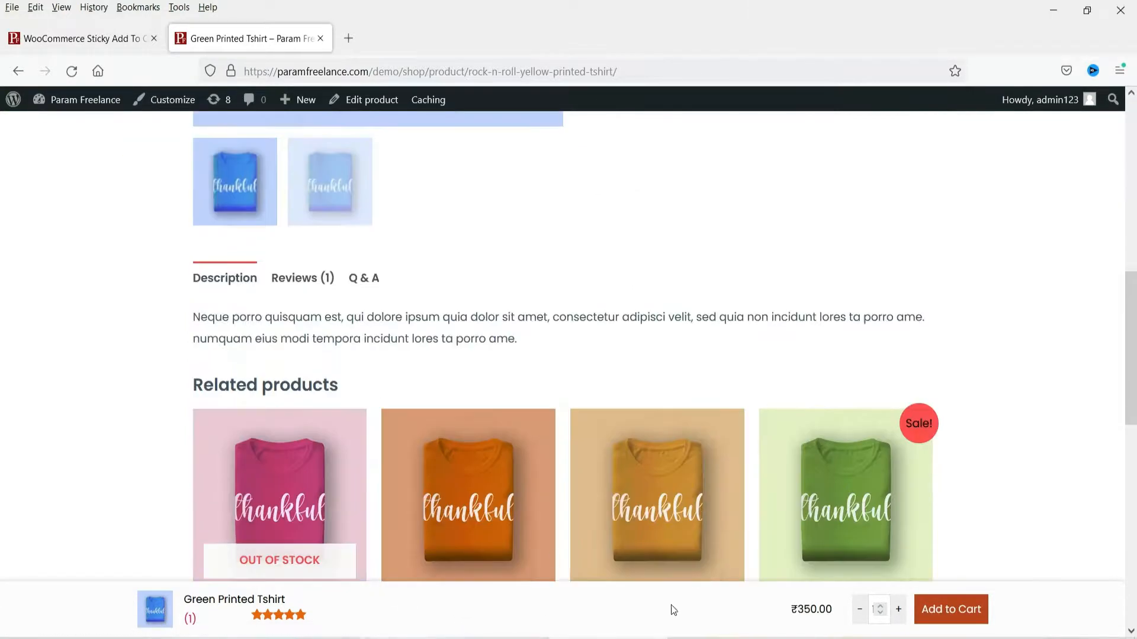
{"action": "scroll", "coordinate": [490, 372], "scroll_direction": "up", "scroll_amount": 8}
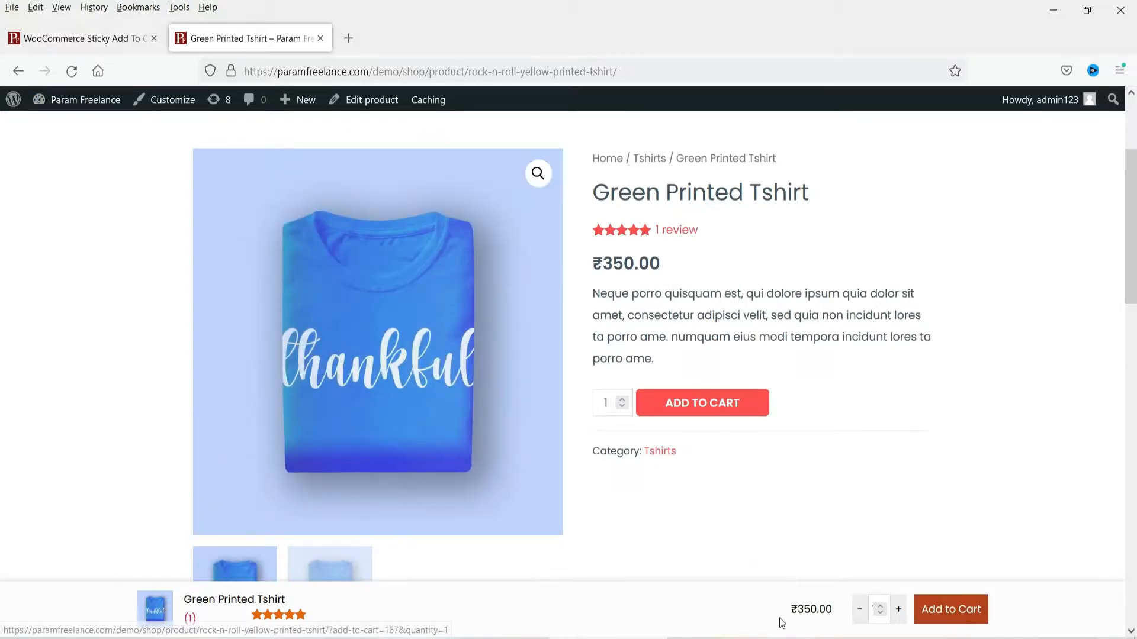
Add one Green Printed Tshirt to the cart from the sticky bar and check the cart notice on the product page.
{"action": "left_click", "coordinate": [881, 609]}
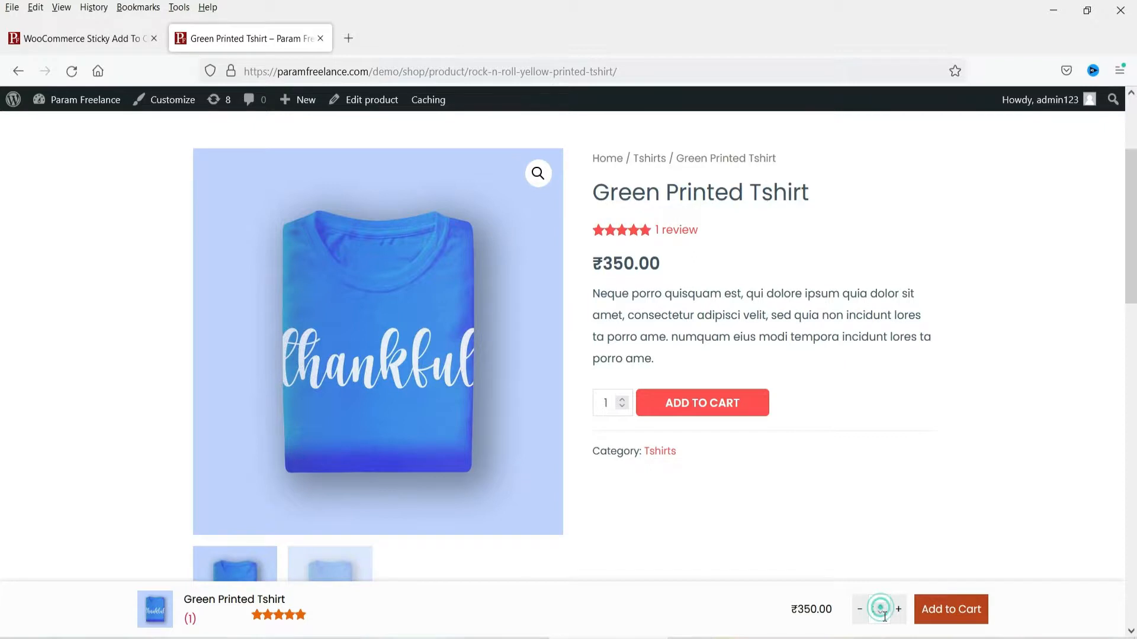
{"action": "left_click", "coordinate": [976, 617]}
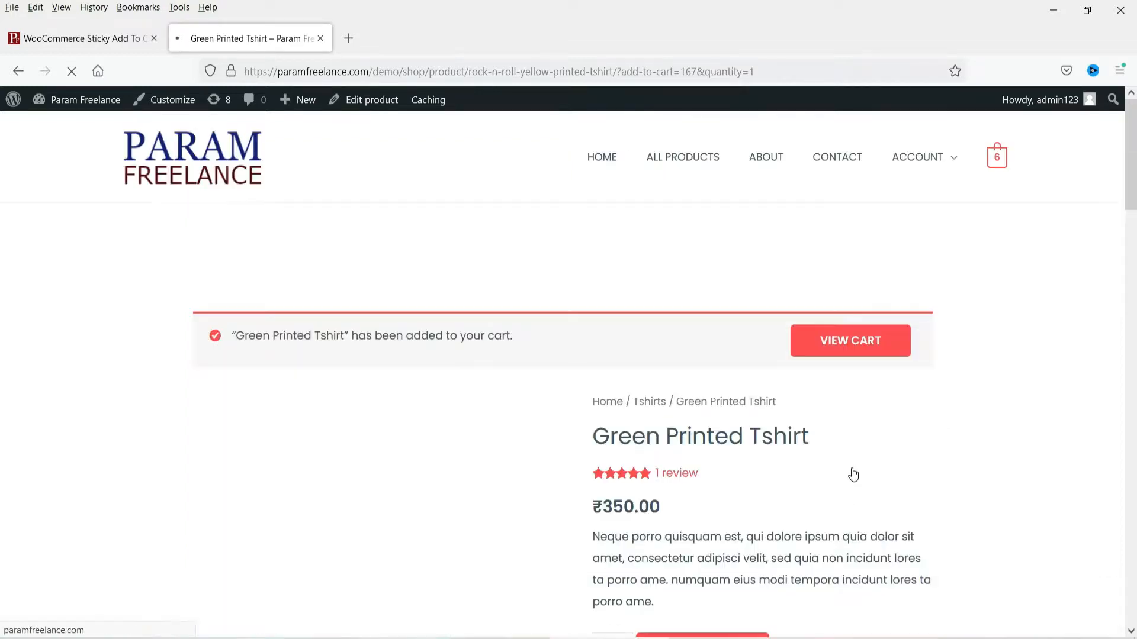
{"action": "left_click_drag", "start_coordinate": [306, 176], "coordinate": [537, 187]}
{"action": "left_click", "coordinate": [568, 186]}
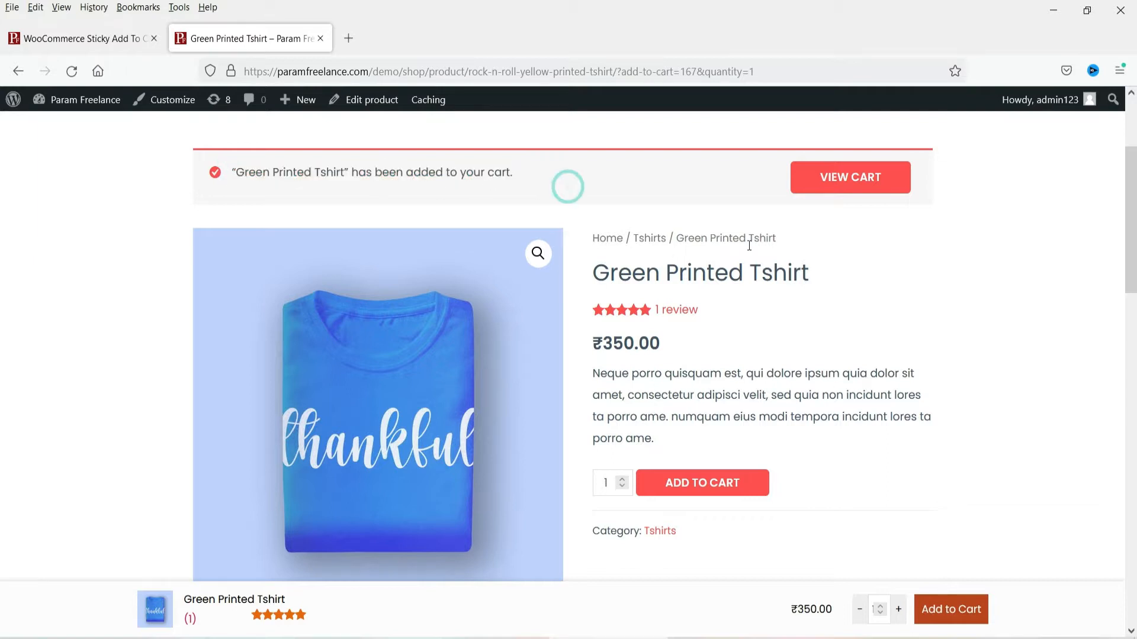
{"action": "scroll", "coordinate": [740, 245], "scroll_direction": "up", "scroll_amount": 3}
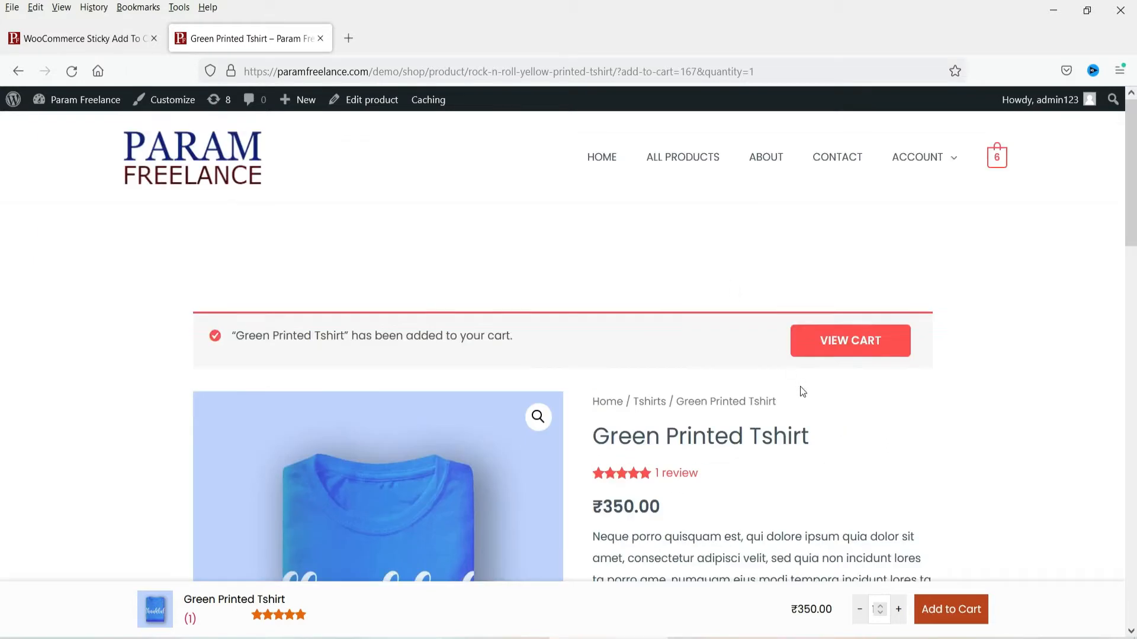